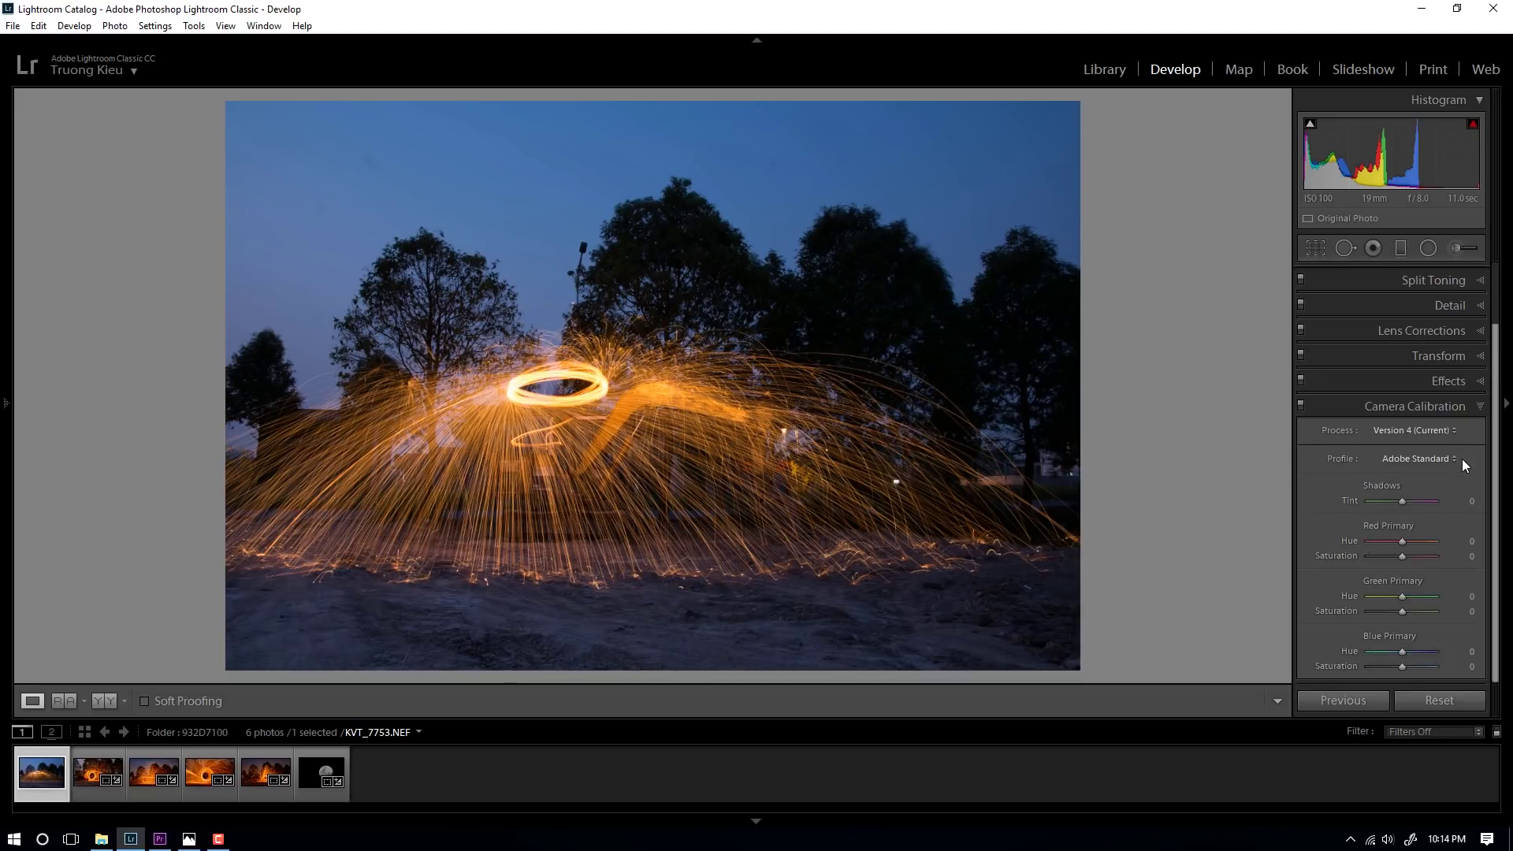
# Step: Try the Camera Vivid calibration profile against Camera Landscape and keep Camera Landscape for the photo
pyautogui.click(1420, 458)
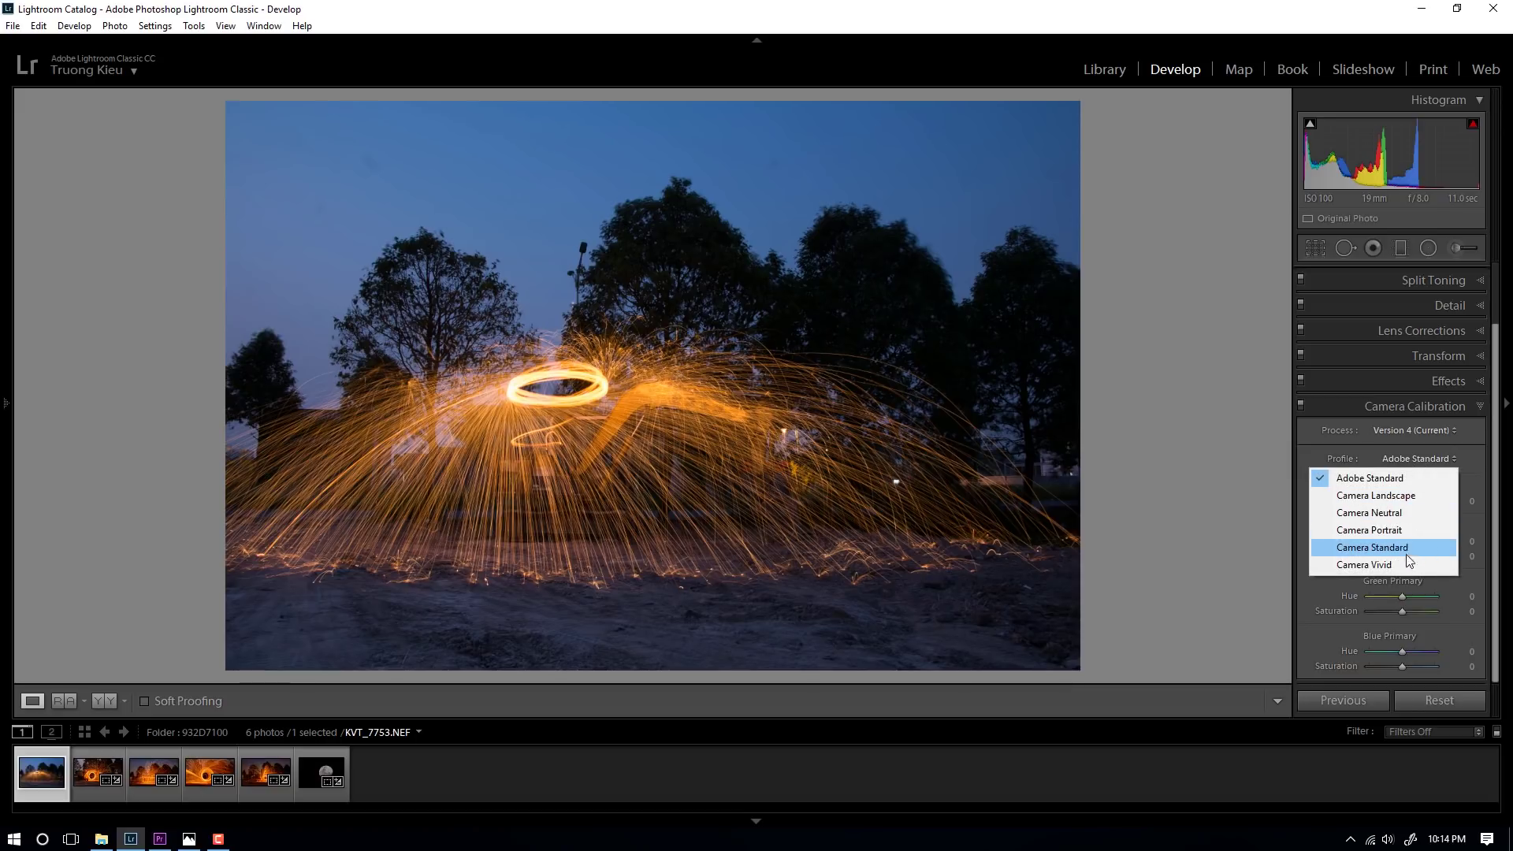
pyautogui.click(1421, 497)
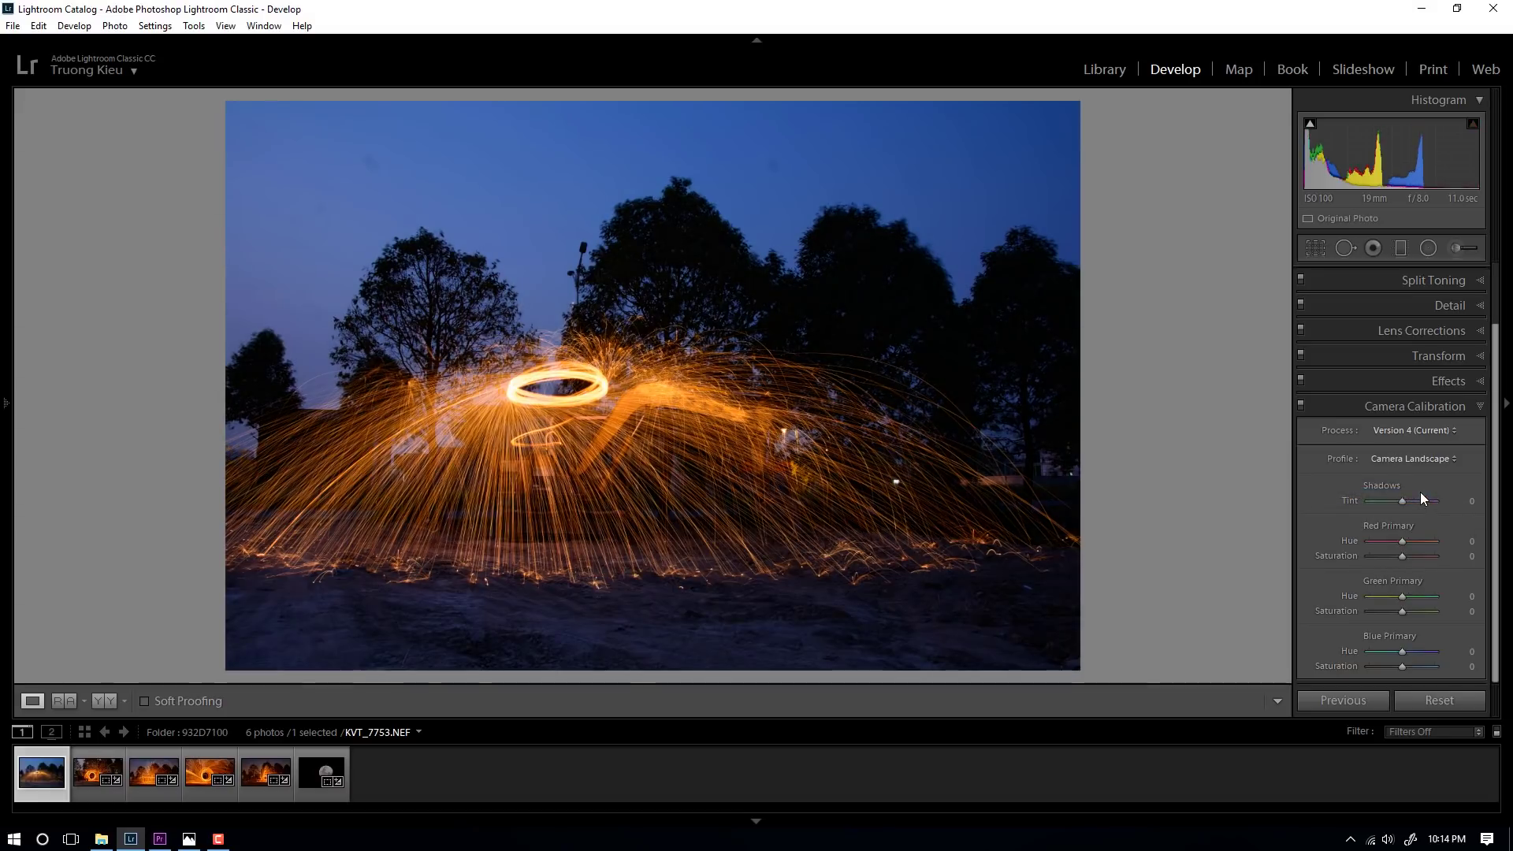
pyautogui.click(1441, 462)
pyautogui.click(1406, 564)
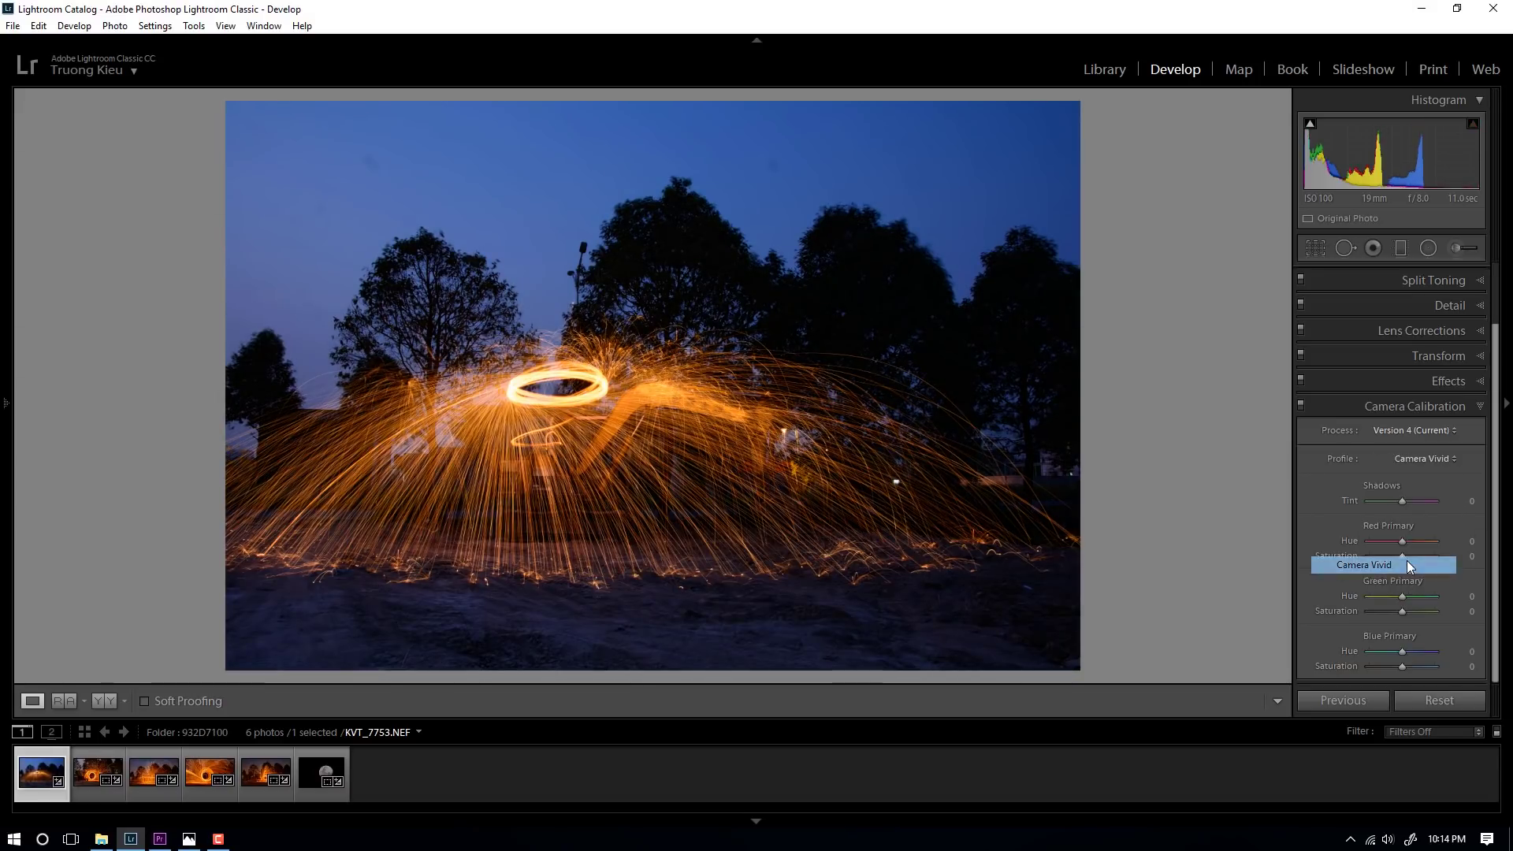
pyautogui.click(1408, 460)
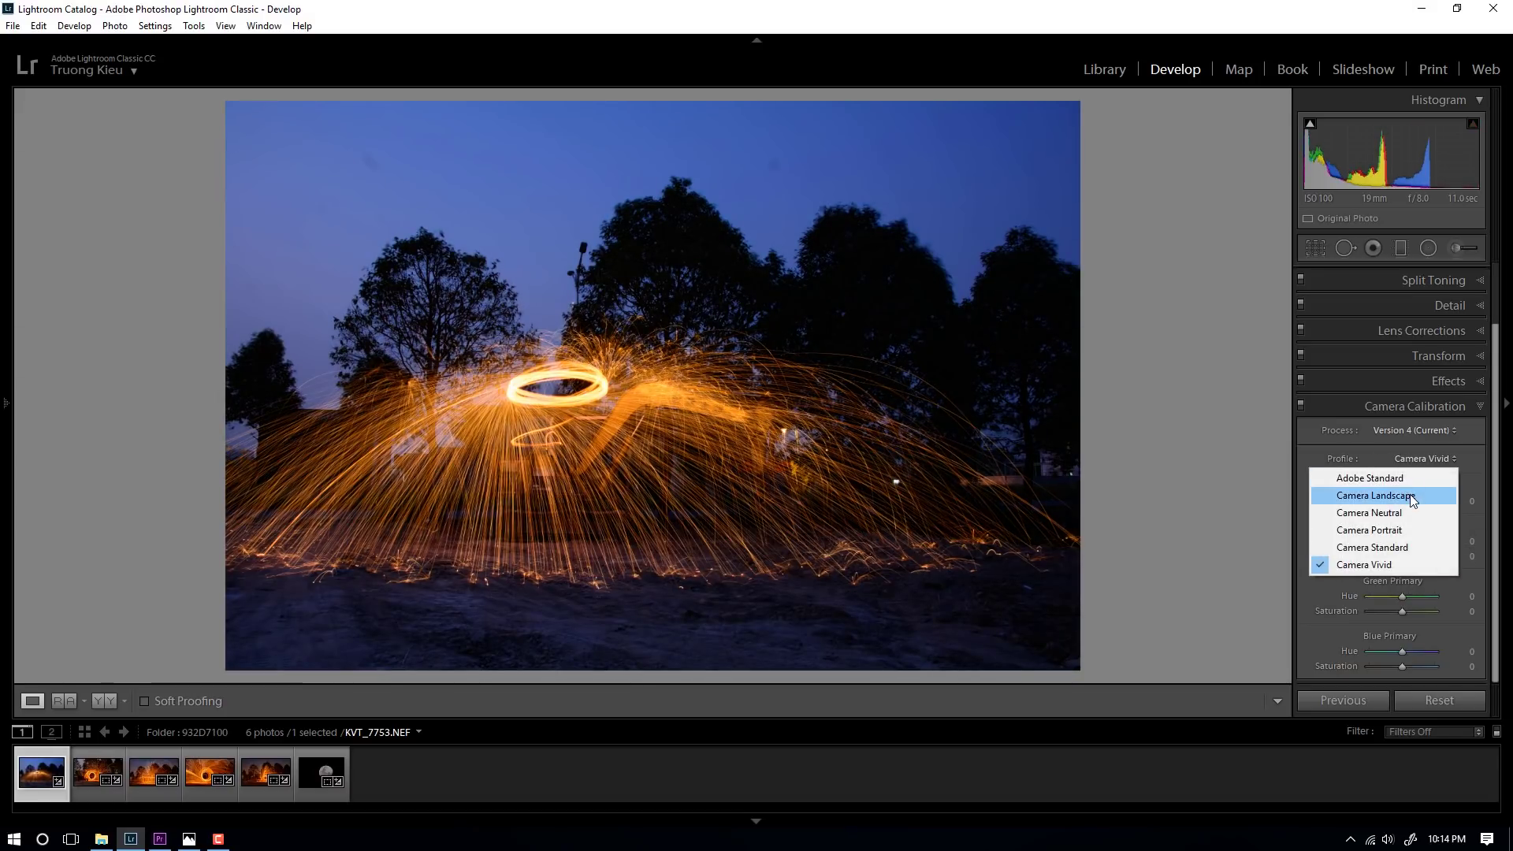
pyautogui.click(1411, 495)
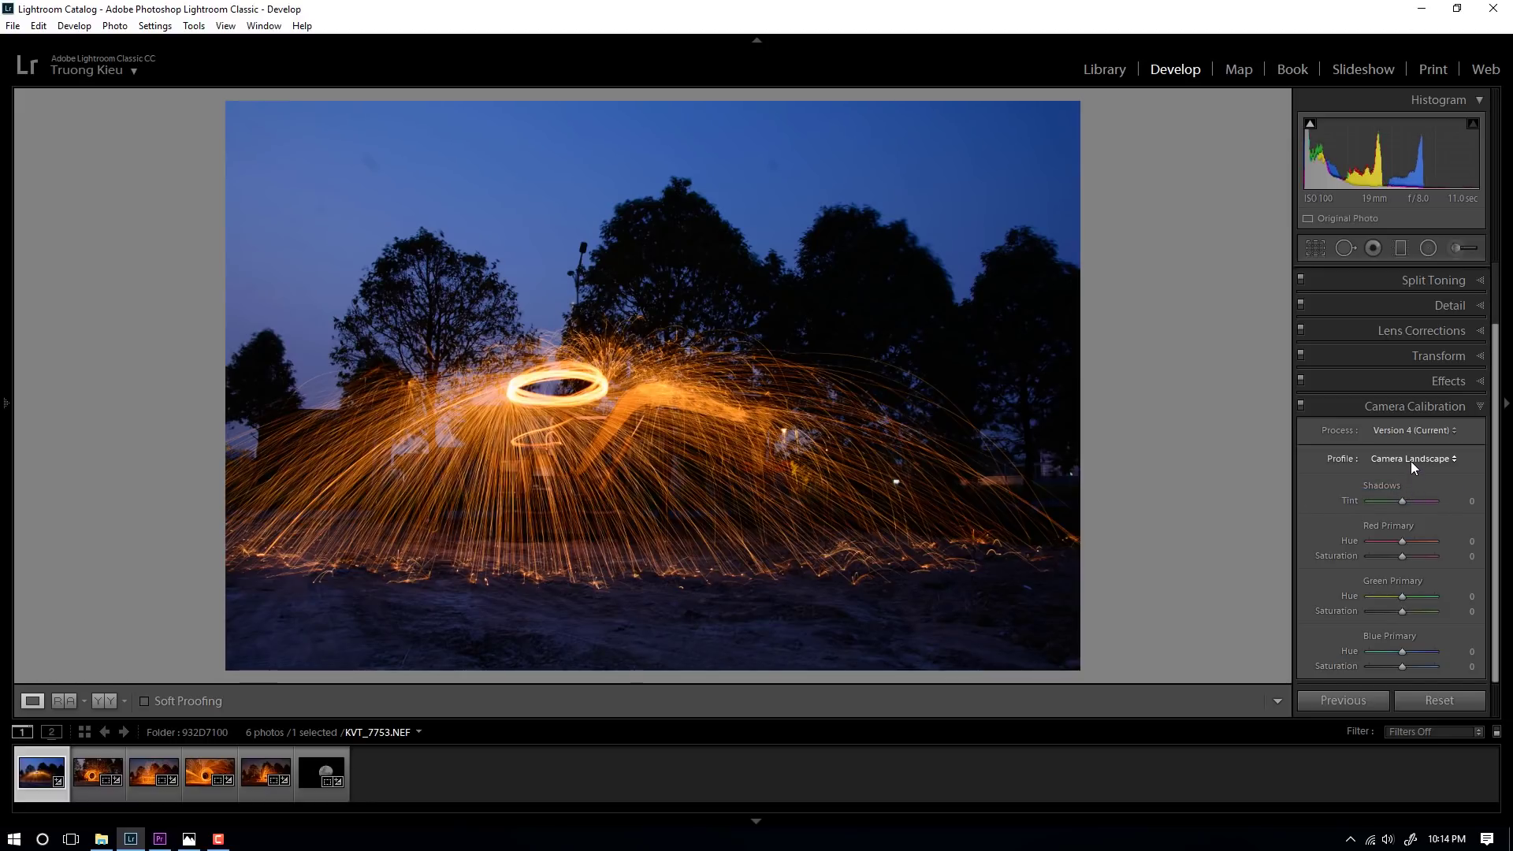
# Step: Enable Remove Chromatic Aberration and Enable Profile Corrections in the lens corrections
pyautogui.click(1387, 332)
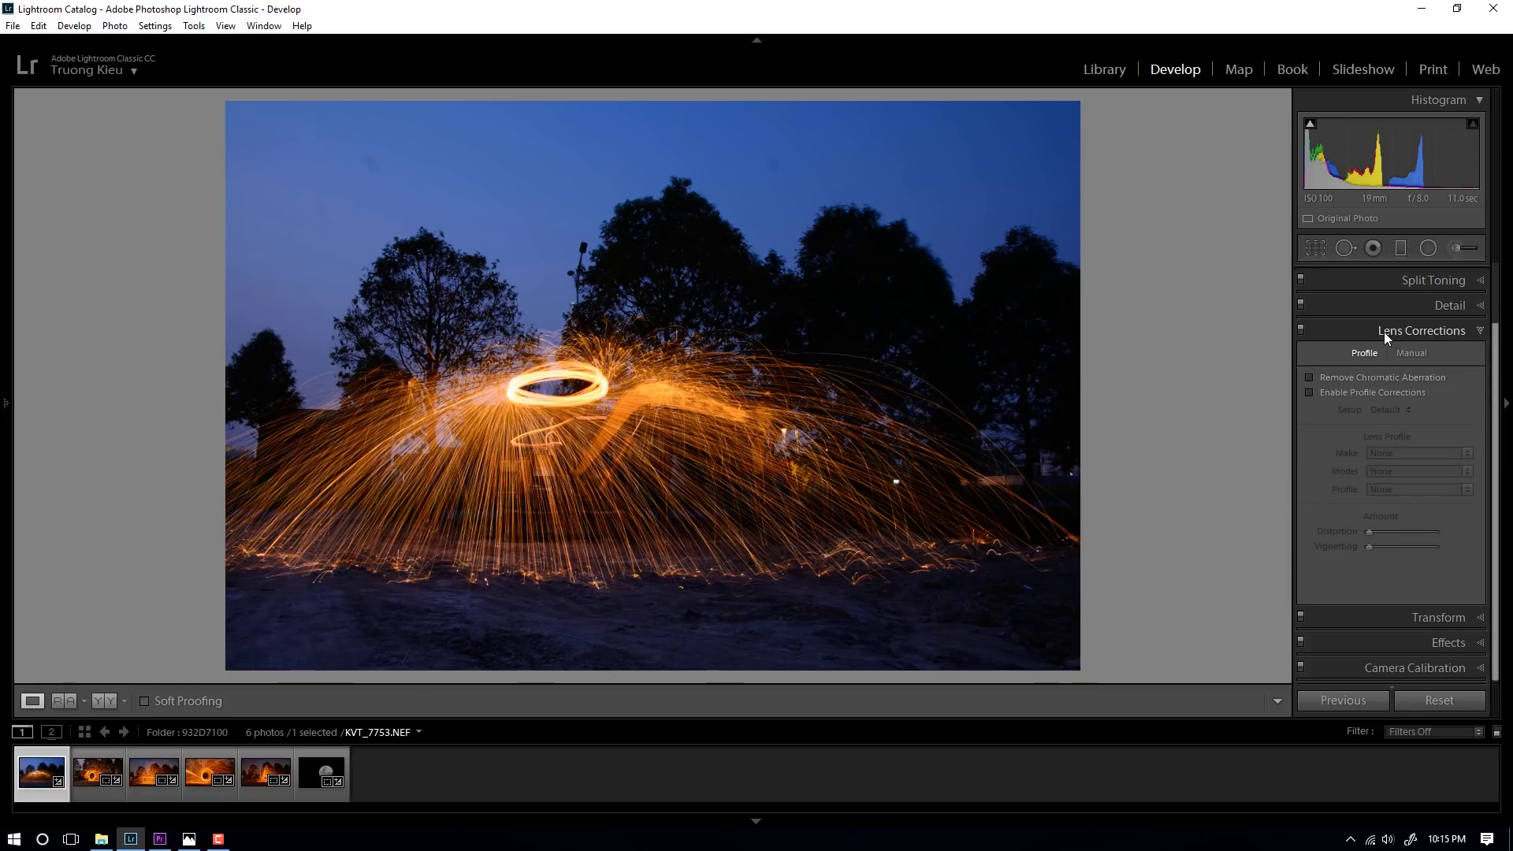
pyautogui.click(1308, 377)
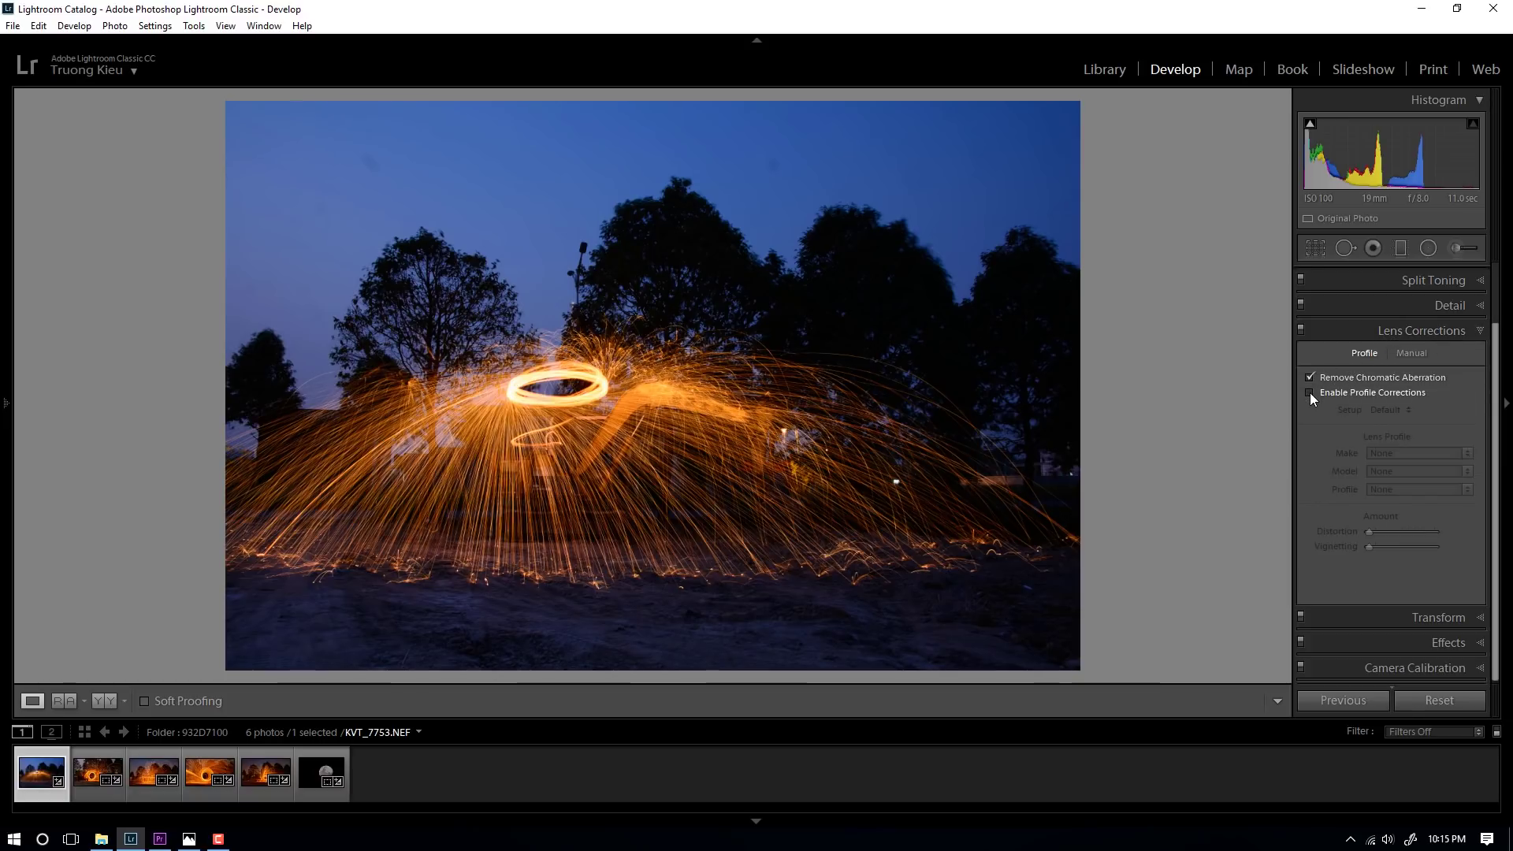
pyautogui.click(1310, 392)
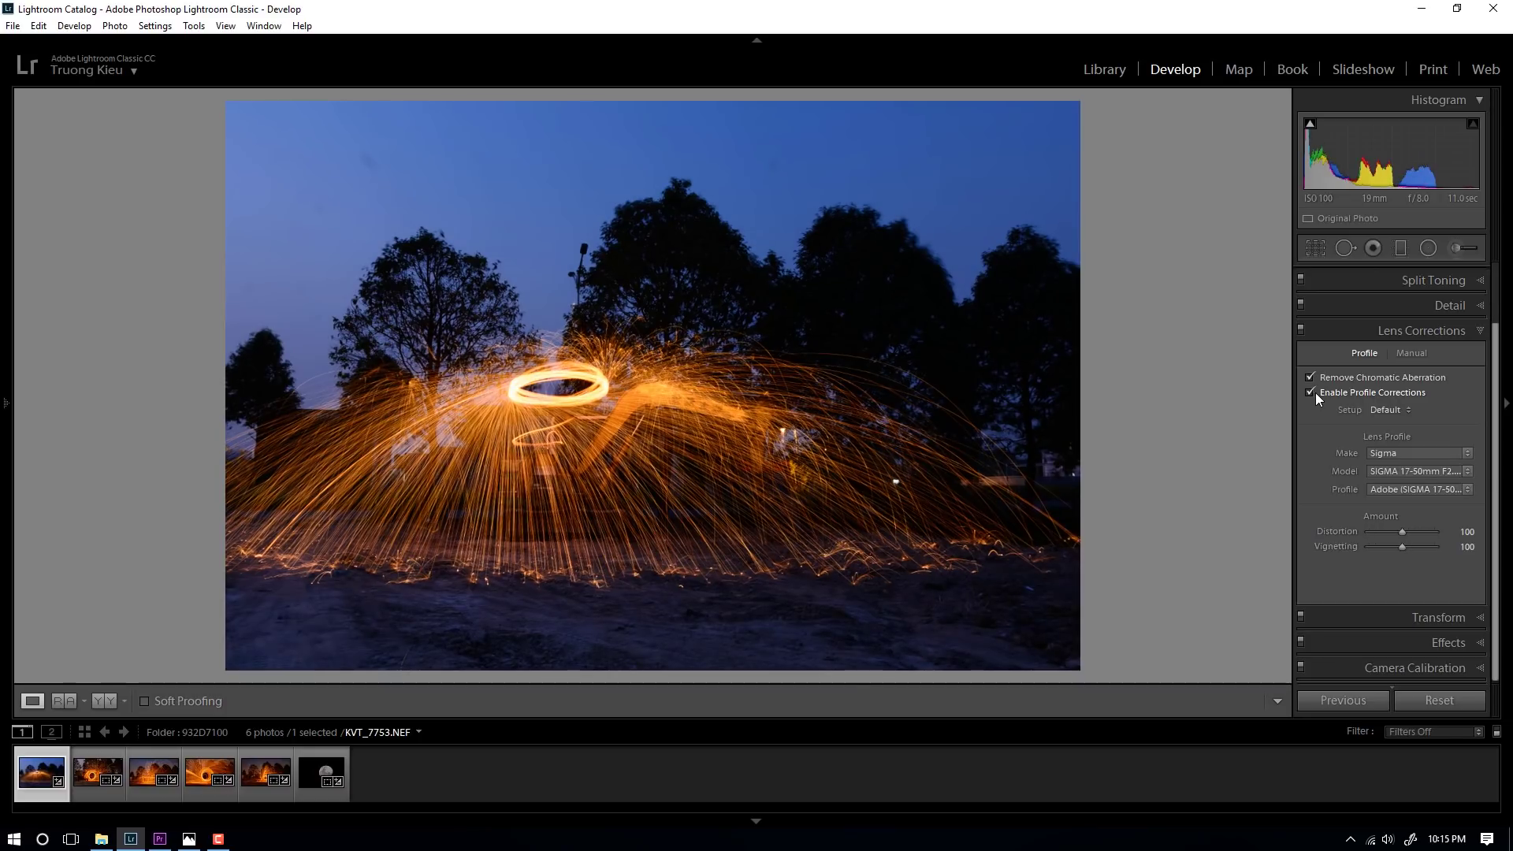
# Step: Set the sharpening Amount to 88, checking it on the light ring, and try Masking at 62 before resetting it to default
pyautogui.scroll(3, 1387, 363)
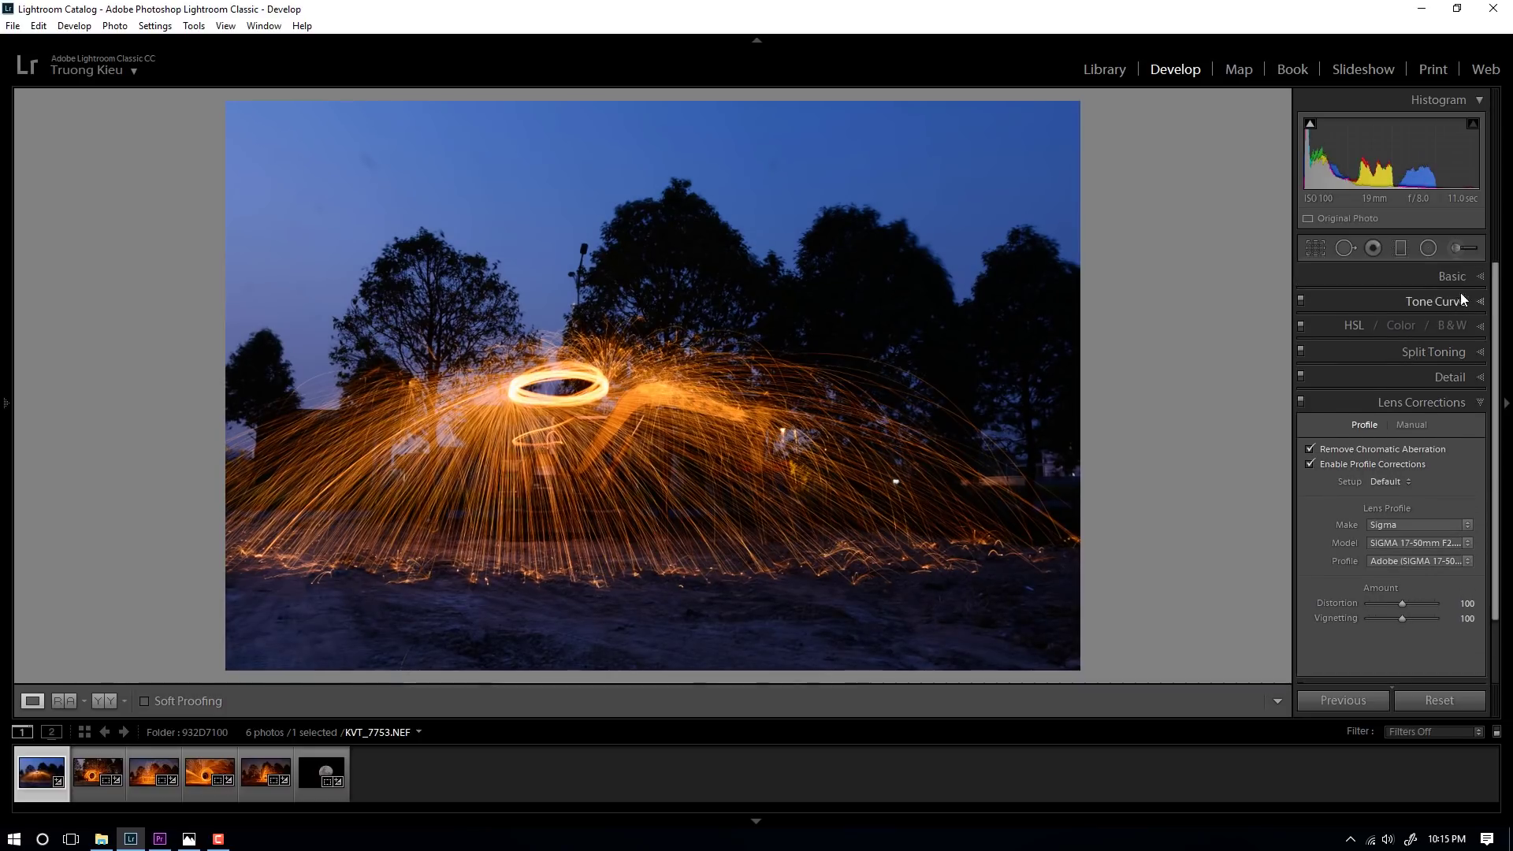
pyautogui.click(1458, 379)
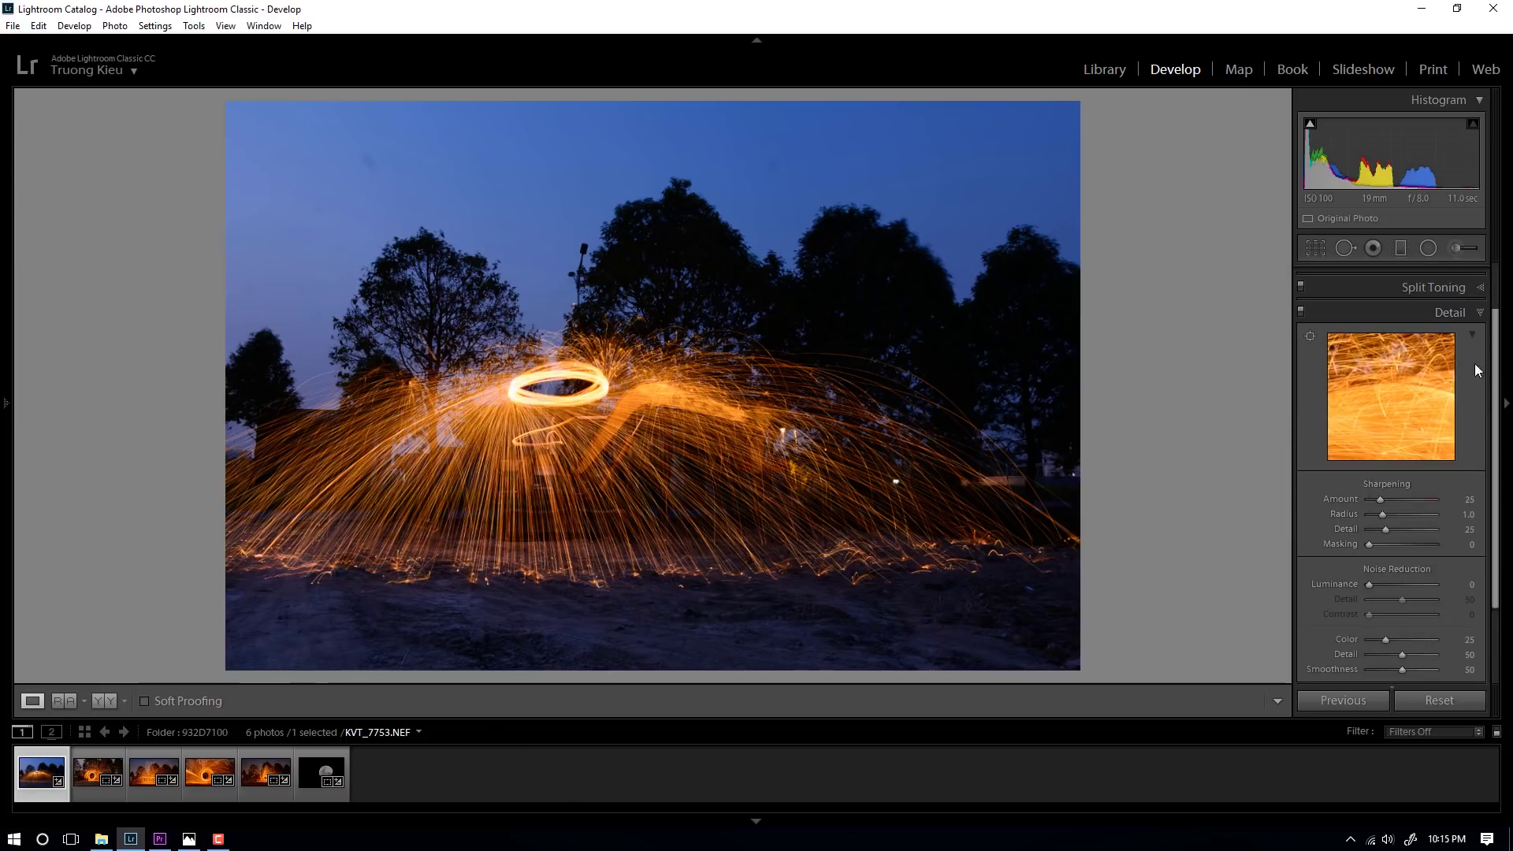
pyautogui.click(520, 394)
pyautogui.moveTo(911, 454); pyautogui.dragTo(757, 393)
pyautogui.keyDown('alt'); pyautogui.moveTo(1381, 501); pyautogui.dragTo(1408, 503); pyautogui.keyUp('alt')
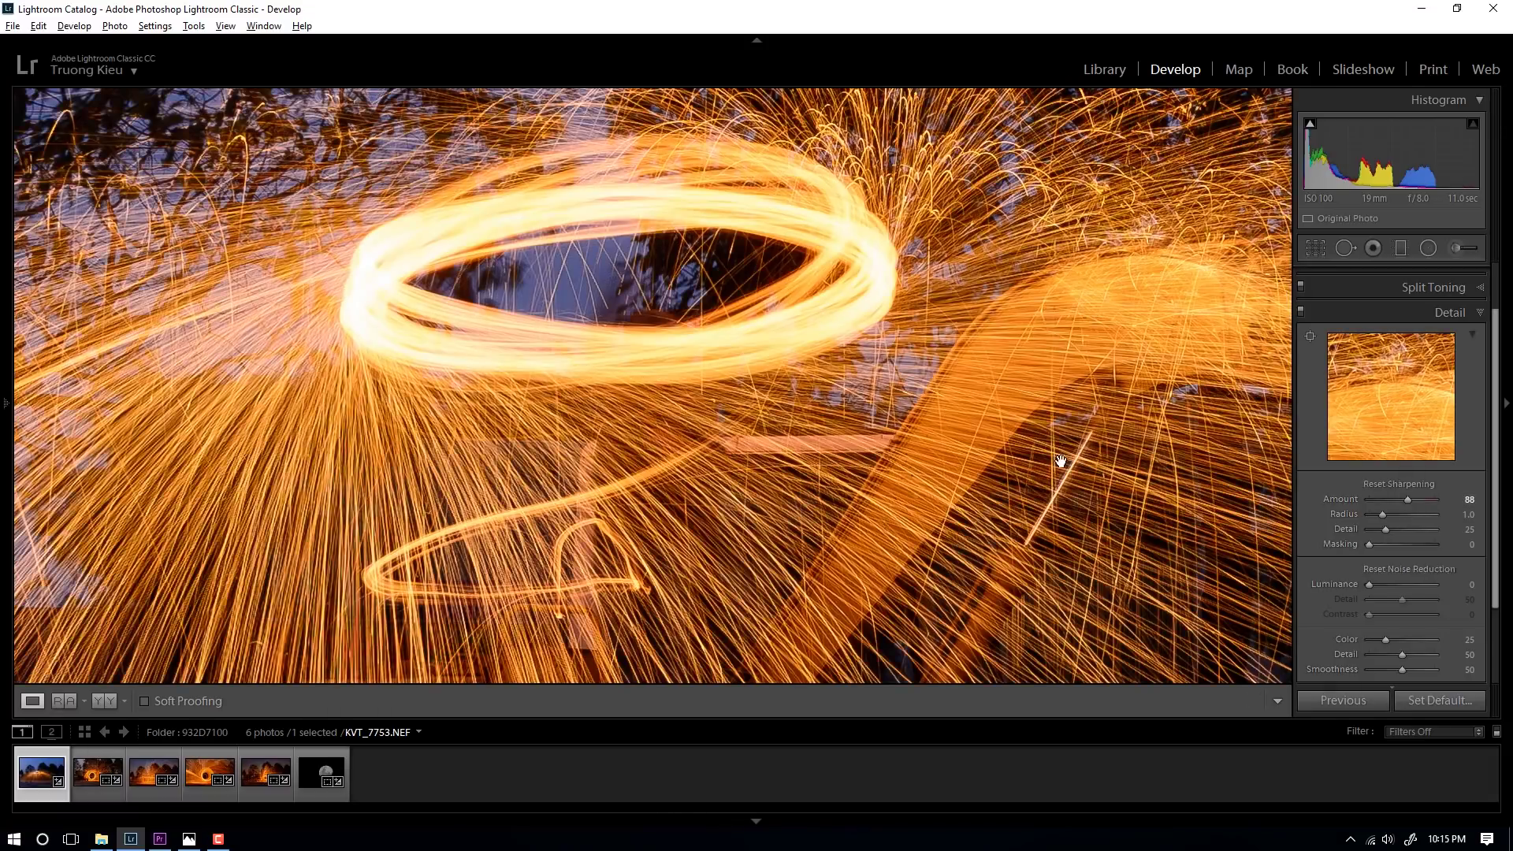
pyautogui.click(949, 431)
pyautogui.keyDown('alt'); pyautogui.moveTo(1370, 542); pyautogui.dragTo(1413, 549); pyautogui.keyUp('alt')
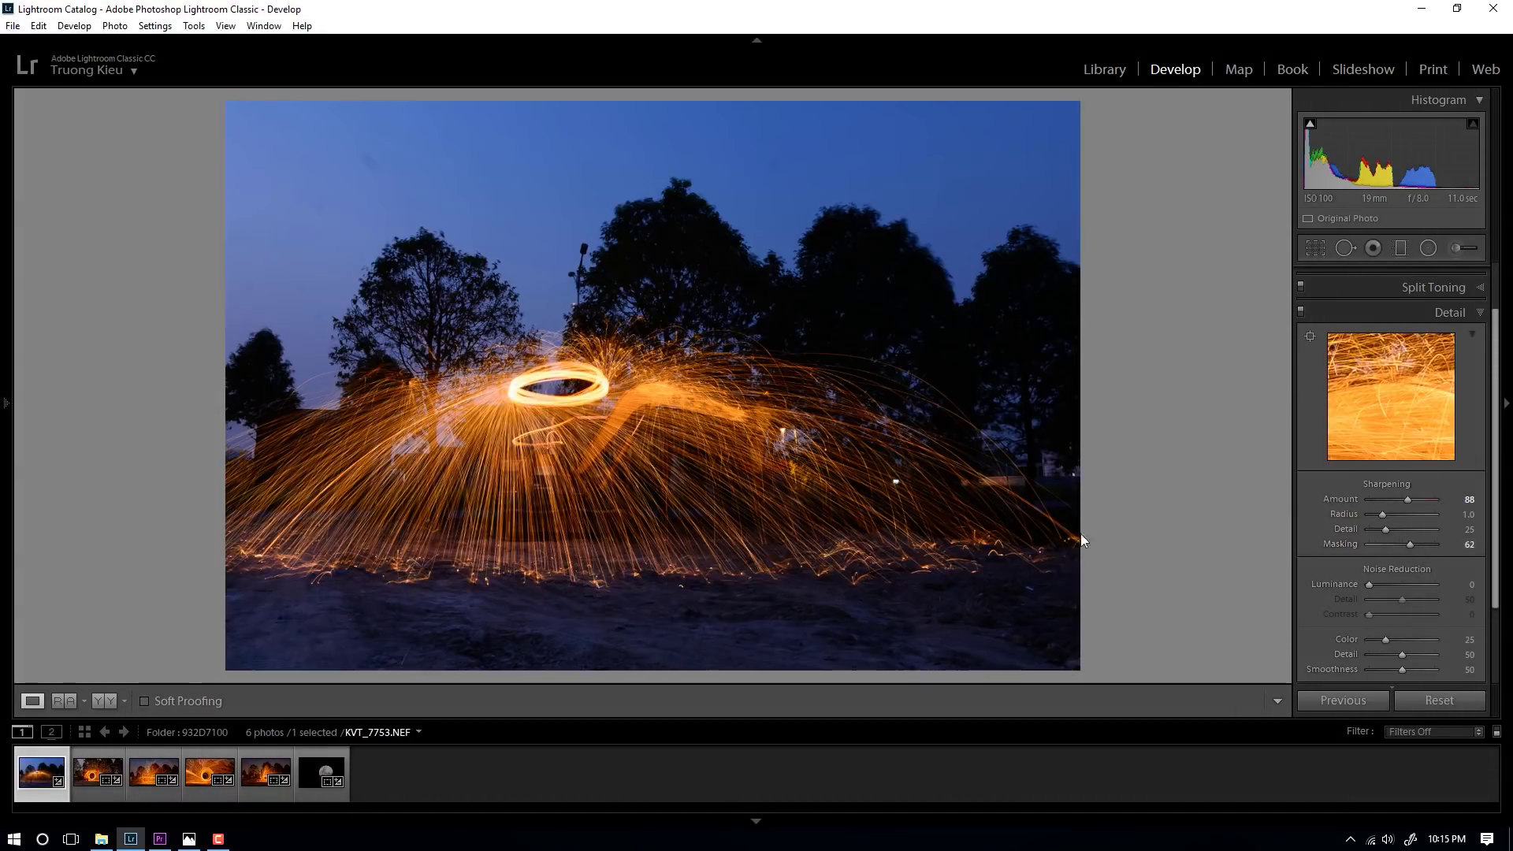
pyautogui.doubleClick(1411, 546)
# Step: Show the info overlay with the photo's file name and exposure settings
pyautogui.press('i')
pyautogui.press('i')
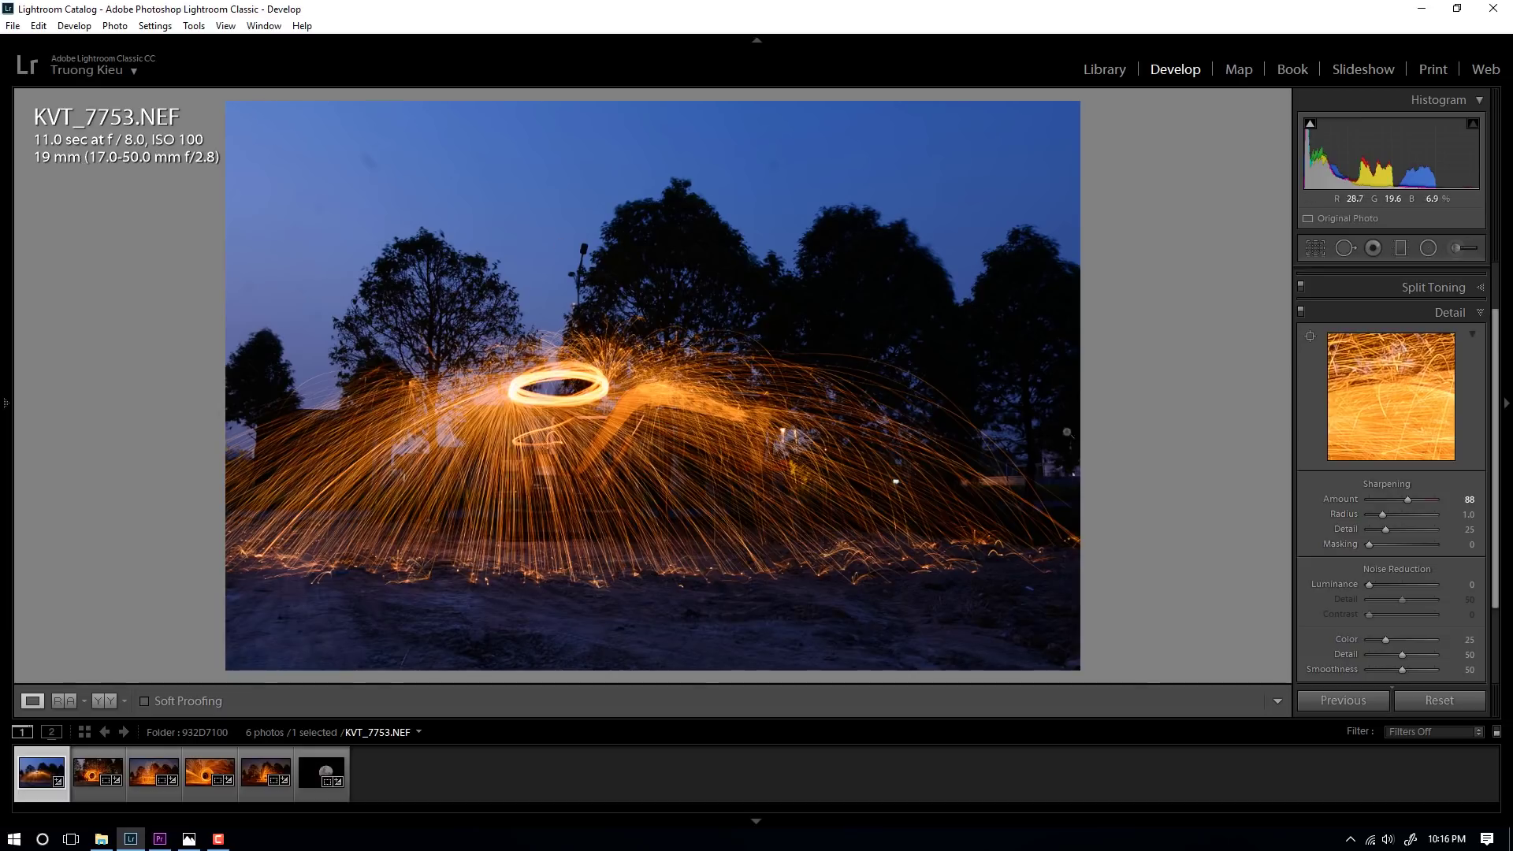
# Step: Warm the white balance by setting Temp to 5200
pyautogui.scroll(2, 1466, 299)
pyautogui.click(1458, 277)
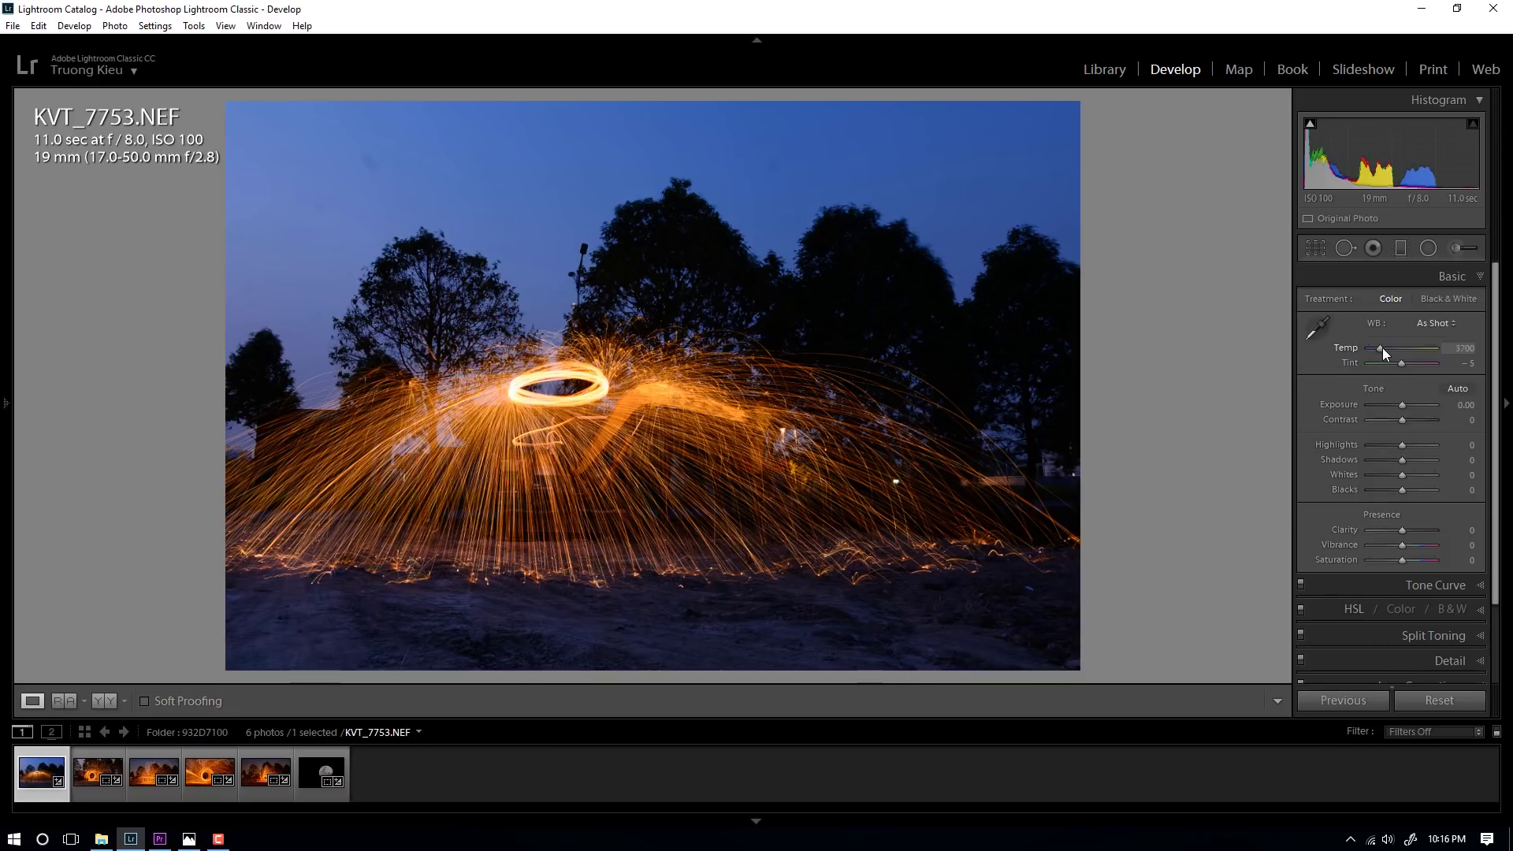
pyautogui.scroll(5, 1382, 349)
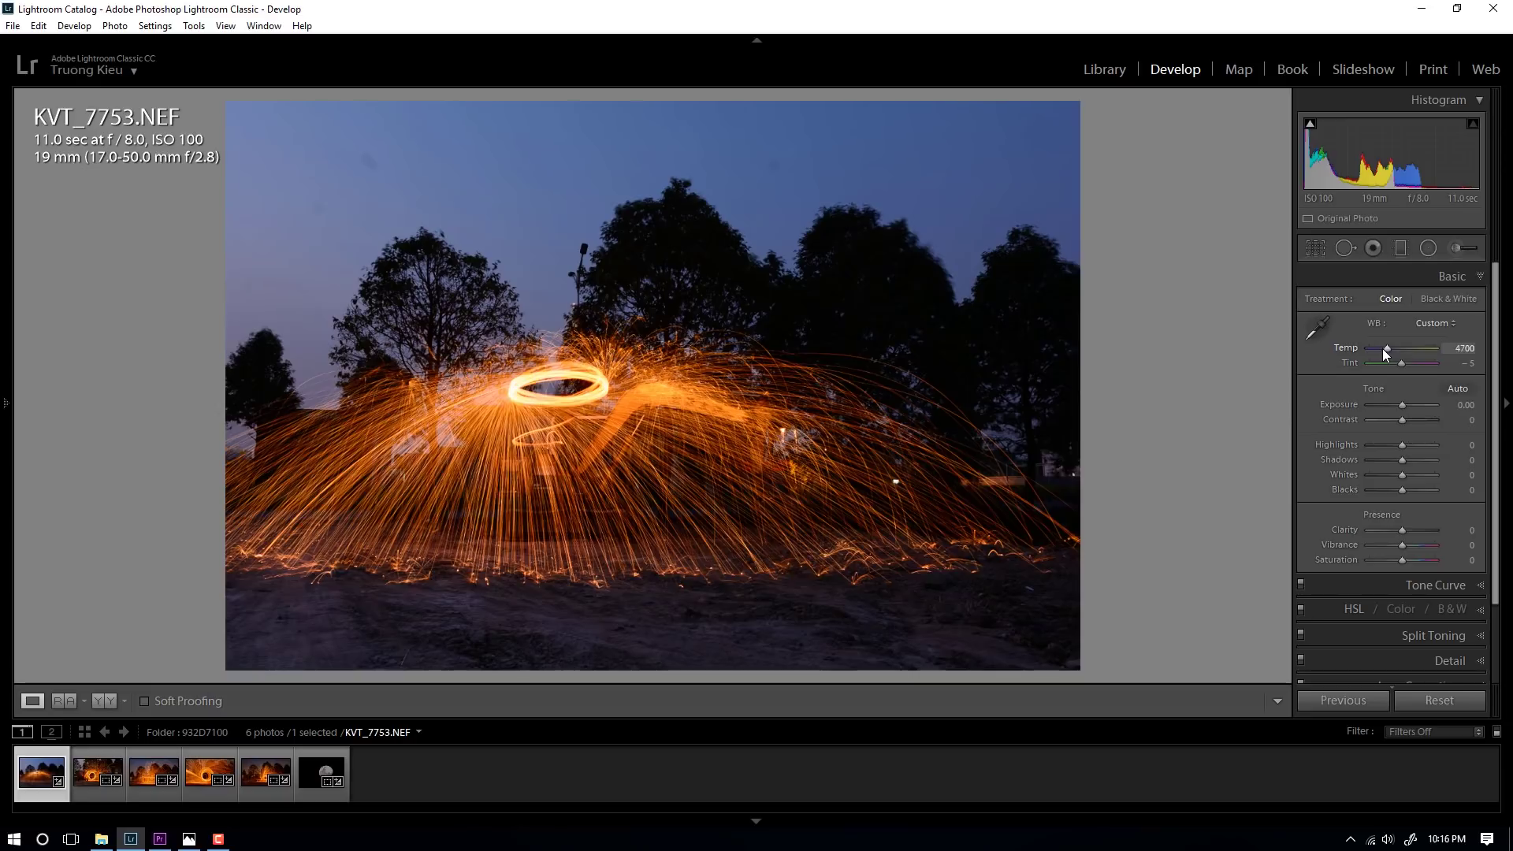
pyautogui.scroll(1, 1384, 353)
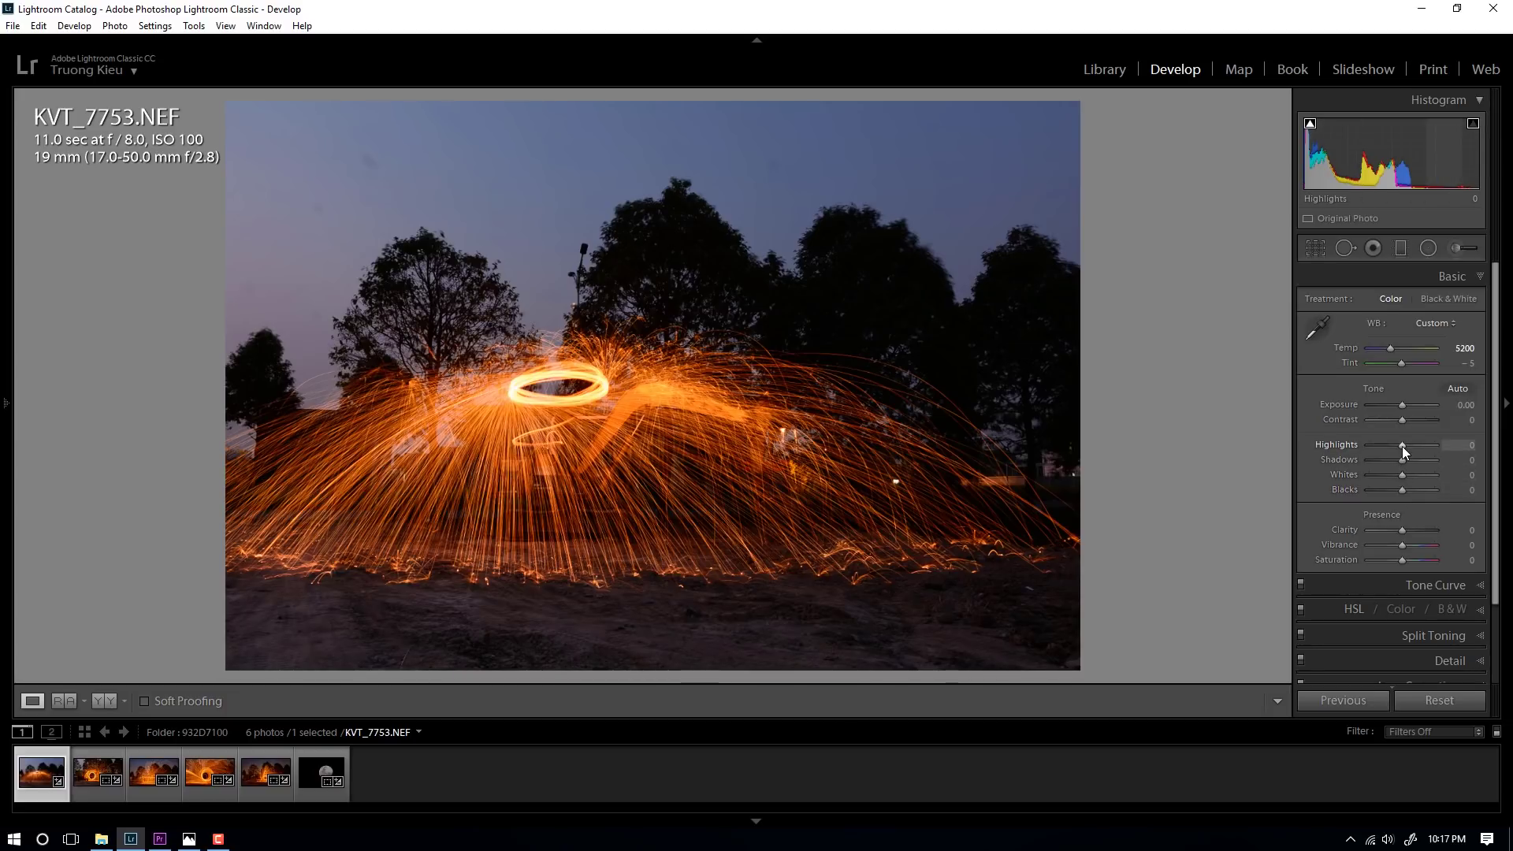
# Step: Set Highlights to -40 and Blacks to -5, using the shadow clipping warning as a guide
pyautogui.scroll(-8, 1402, 446)
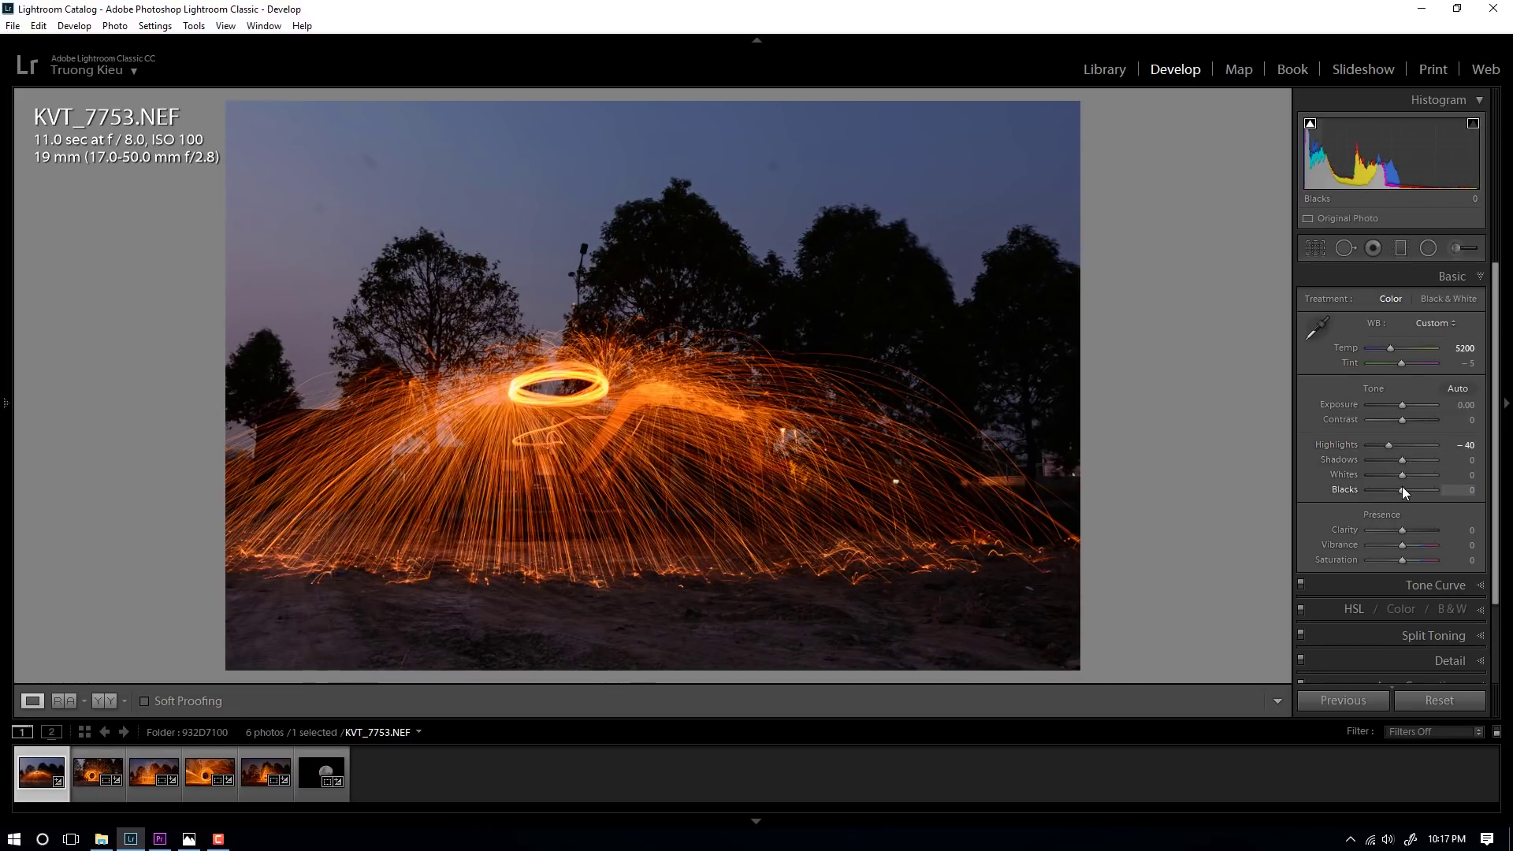
pyautogui.scroll(-3, 1402, 489)
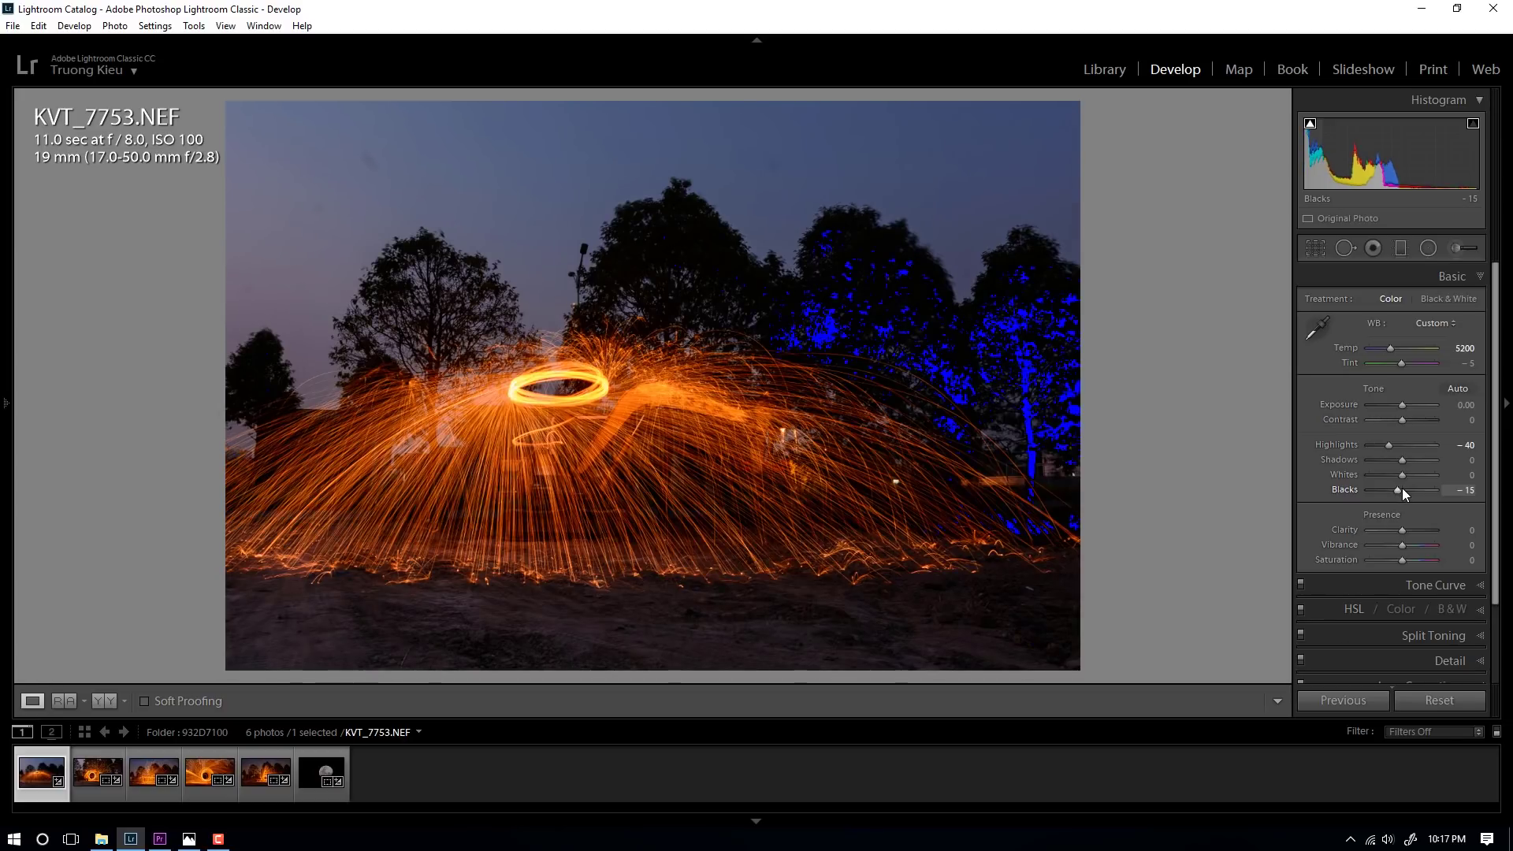
pyautogui.scroll(2, 1402, 489)
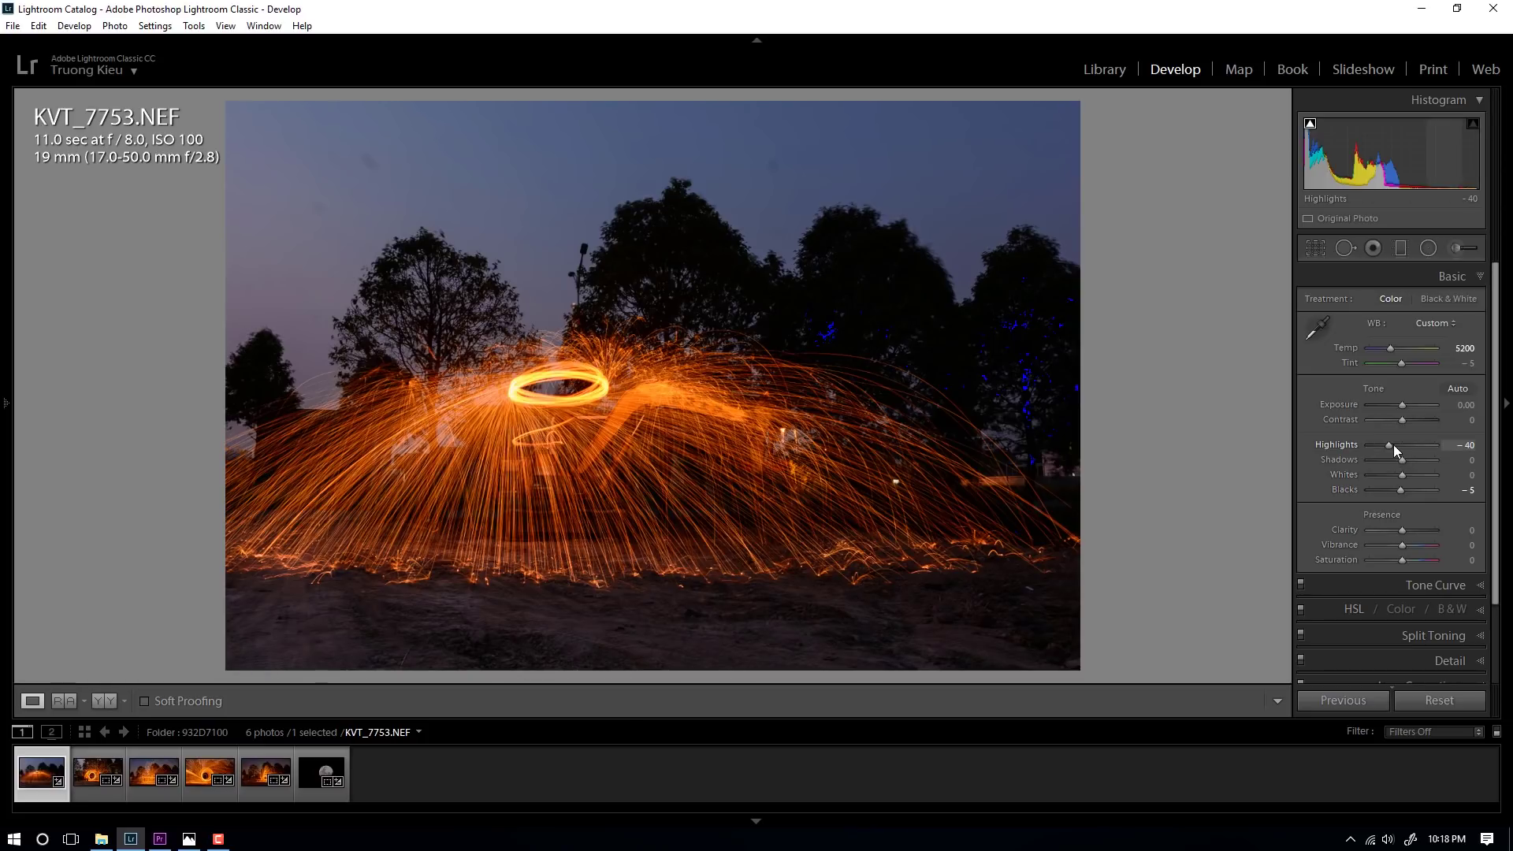
# Step: Try raising Highlights to +100 and Whites to +70, and reset them
pyautogui.scroll(12, 1393, 446)
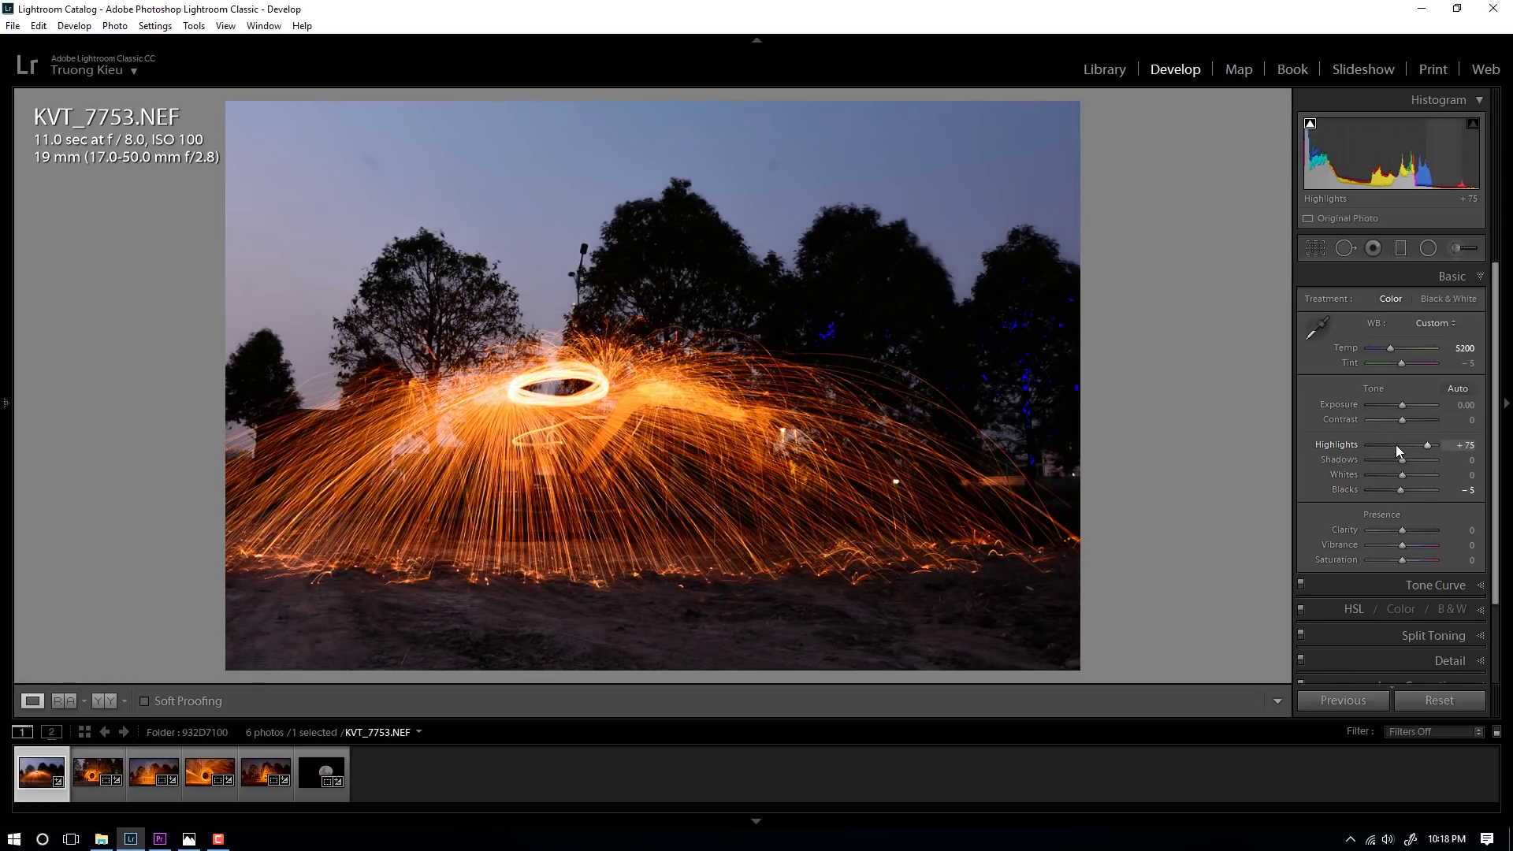
pyautogui.scroll(5, 1405, 445)
pyautogui.scroll(7, 1399, 474)
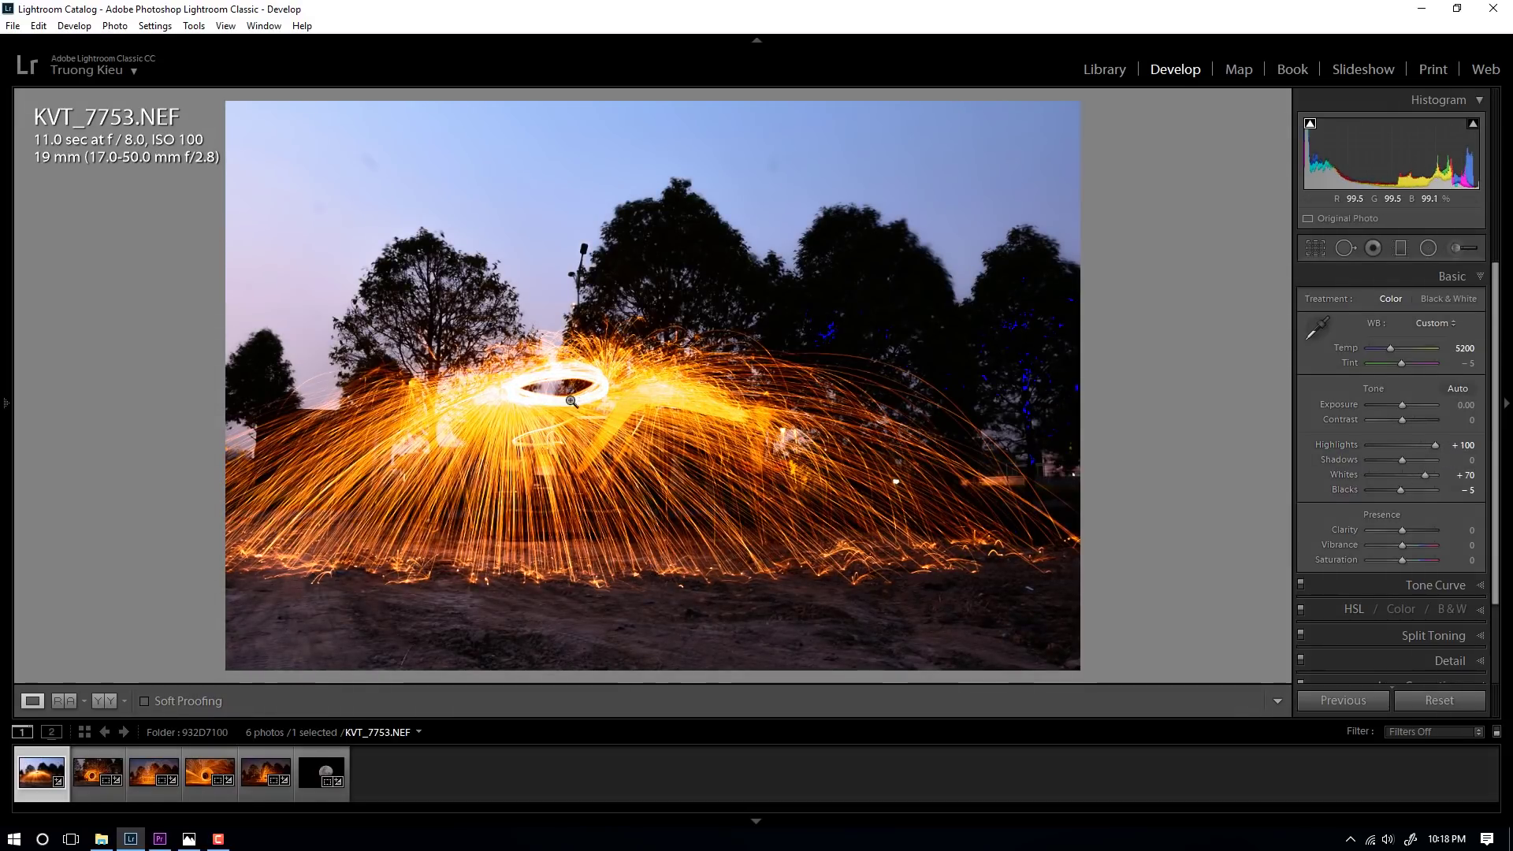
pyautogui.doubleClick(1428, 471)
# Step: Set Shadows to +40 and Highlights to -30
pyautogui.scroll(5, 1401, 462)
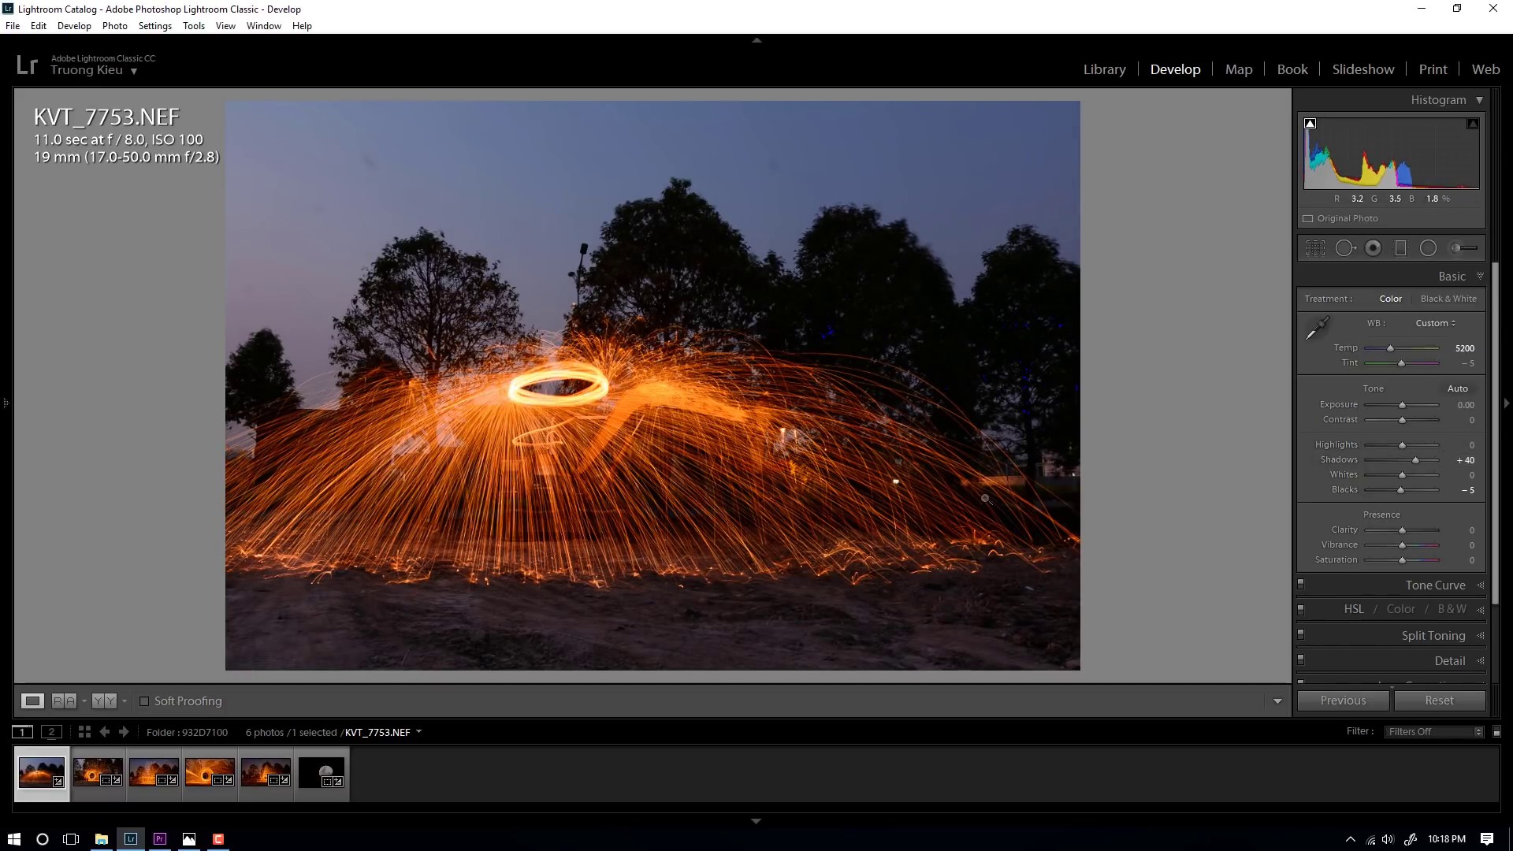
pyautogui.scroll(-4, 1403, 443)
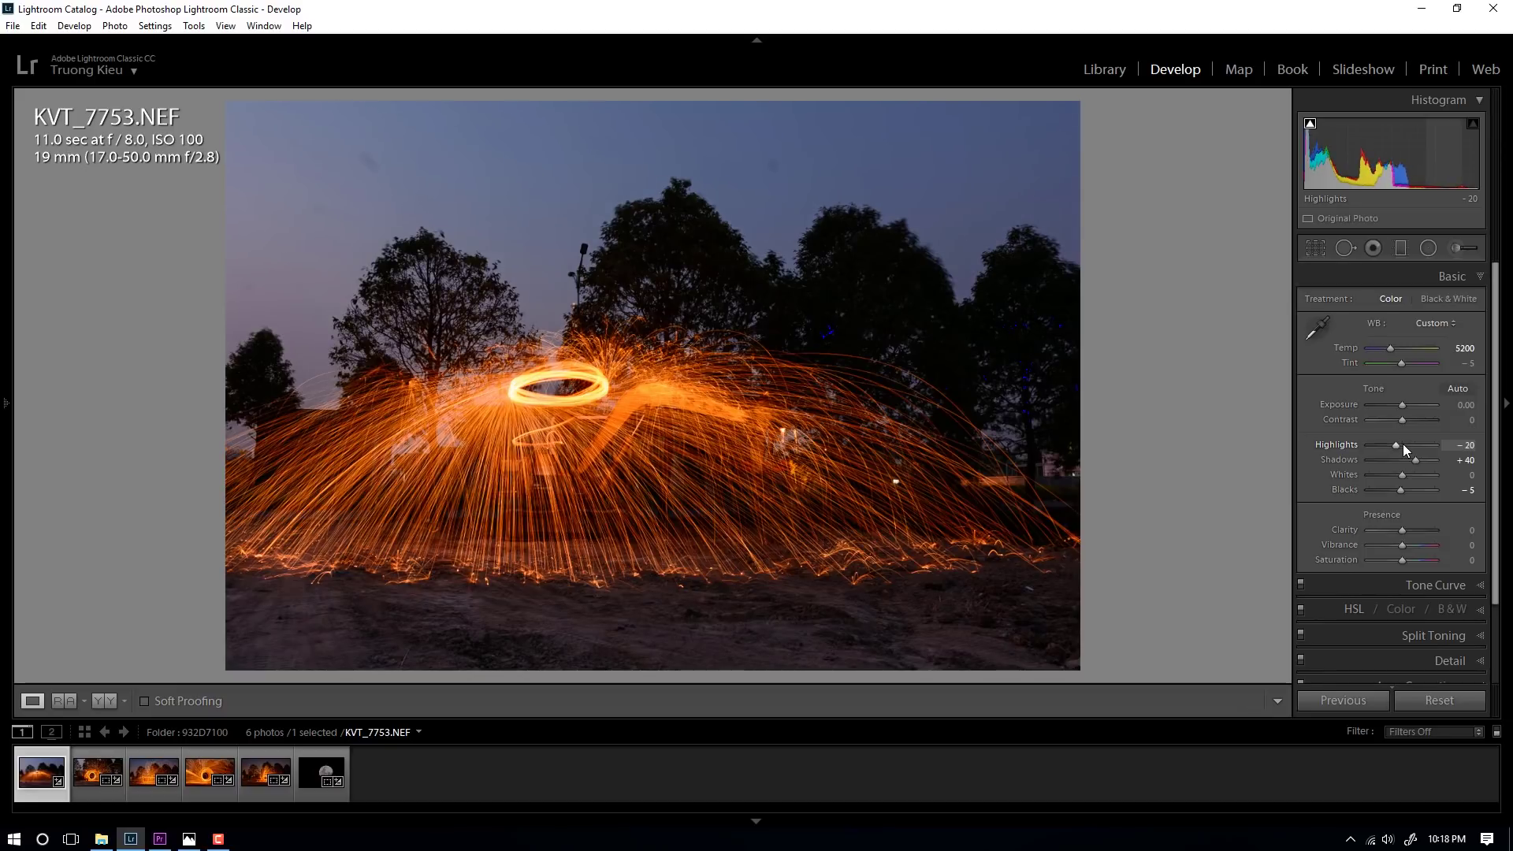
pyautogui.scroll(-1, 1403, 445)
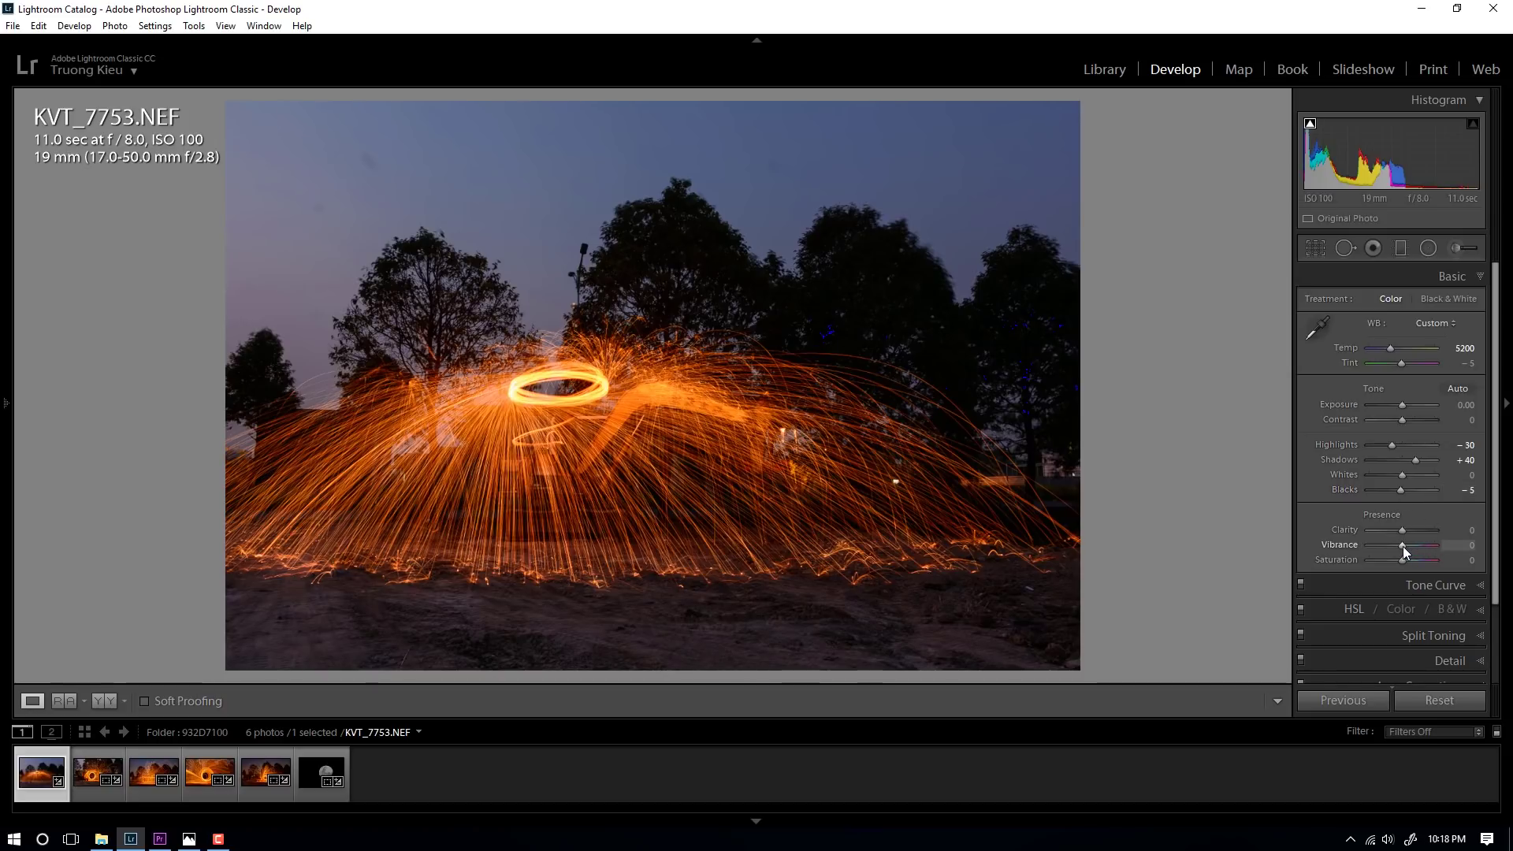
# Step: Set Vibrance to +30 and Exposure to +0.30
pyautogui.scroll(6, 1403, 547)
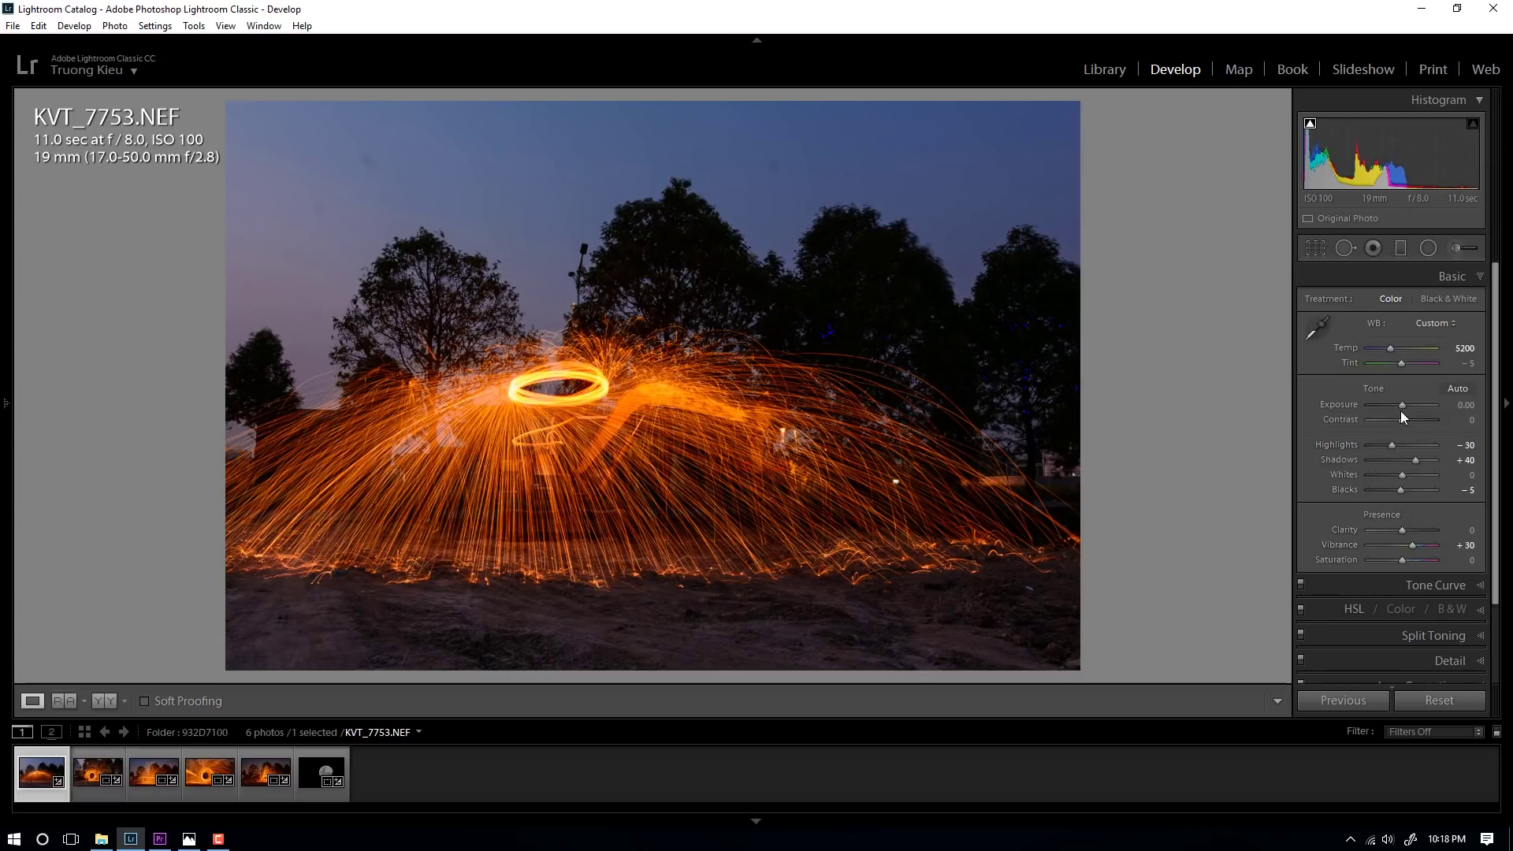
pyautogui.scroll(-1, 1402, 409)
pyautogui.scroll(4, 1402, 409)
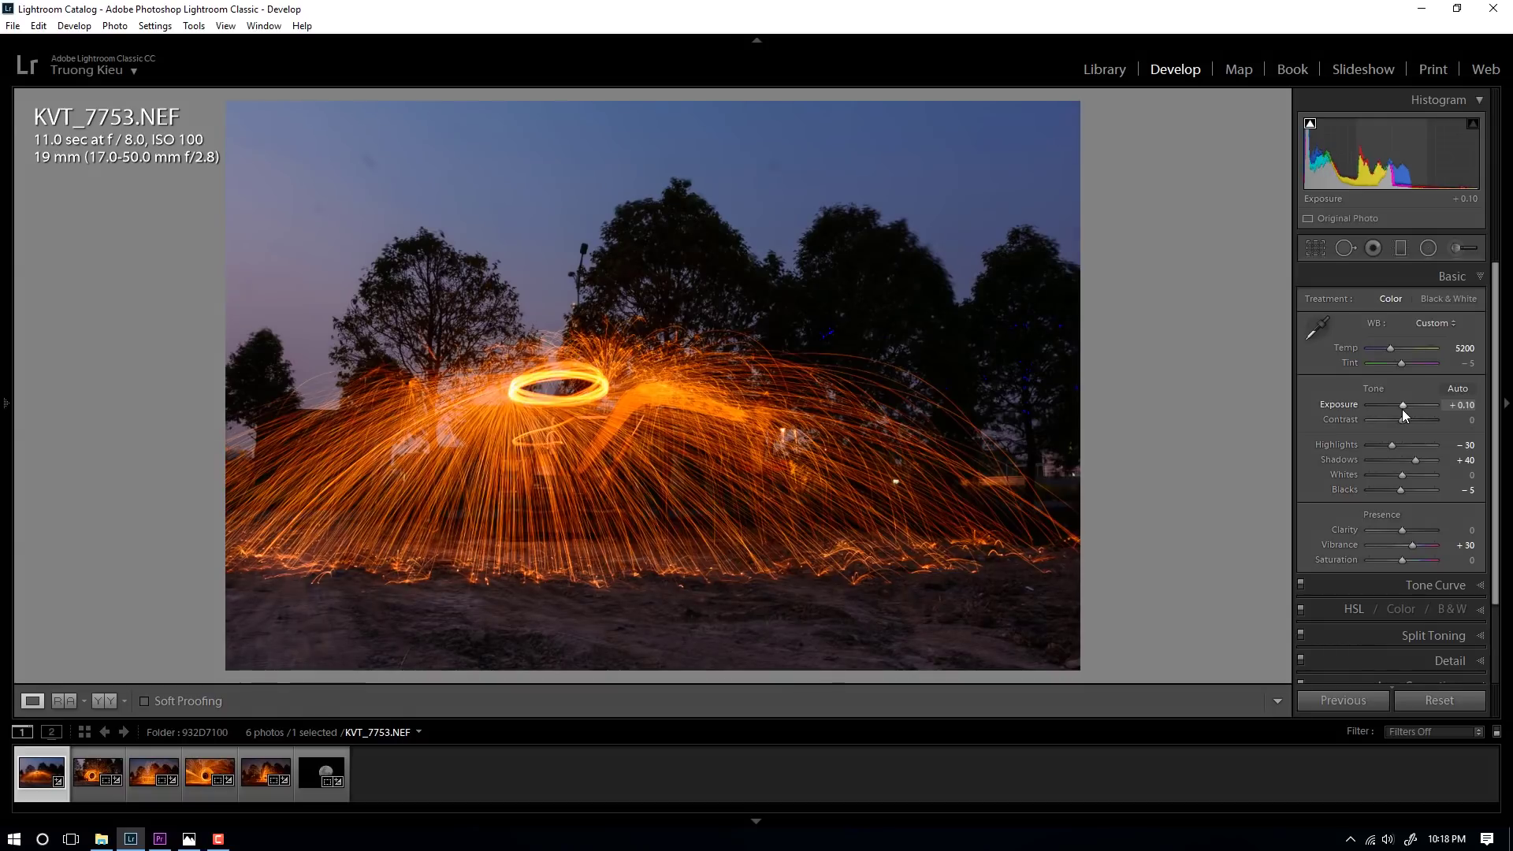
# Step: Compare the before and after versions side by side, and return to the single view
pyautogui.press('y')
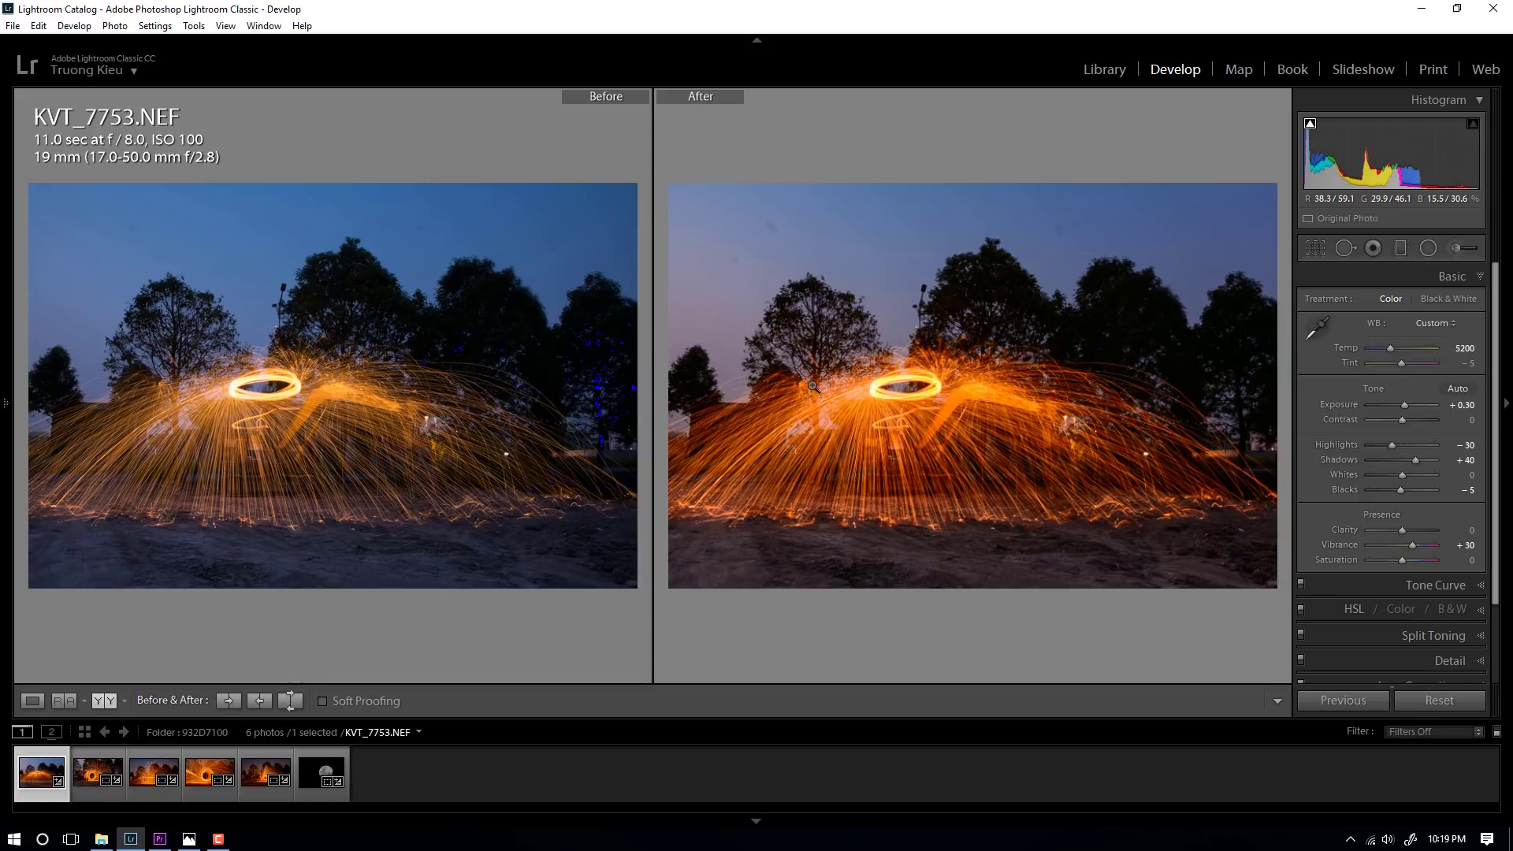
pyautogui.press('y')
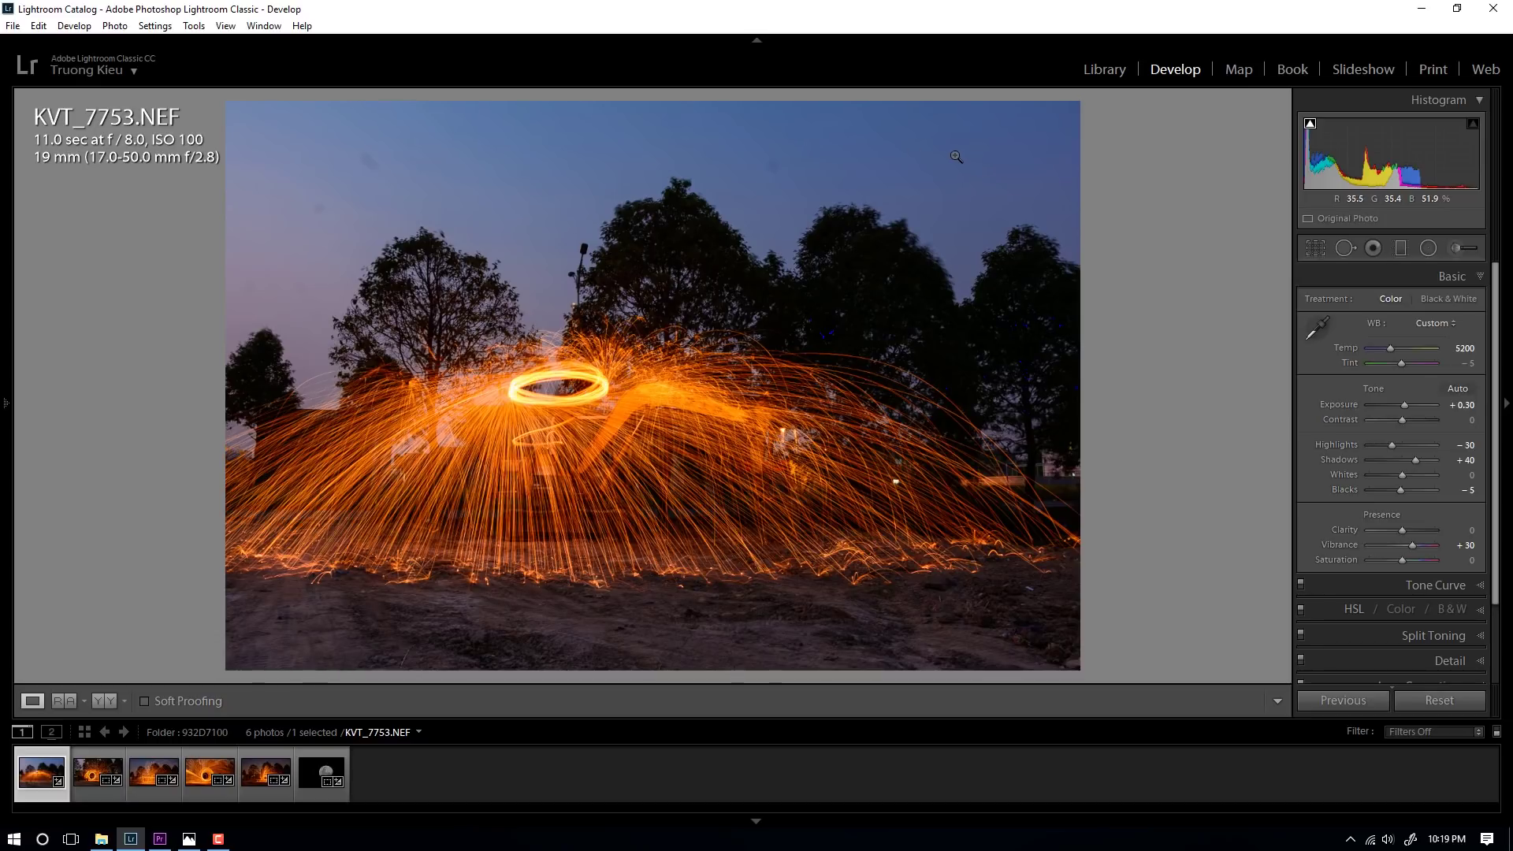
# Step: Heal the four dust spots in the sky with the Spot Removal brush at a size of about 75
pyautogui.press('q')
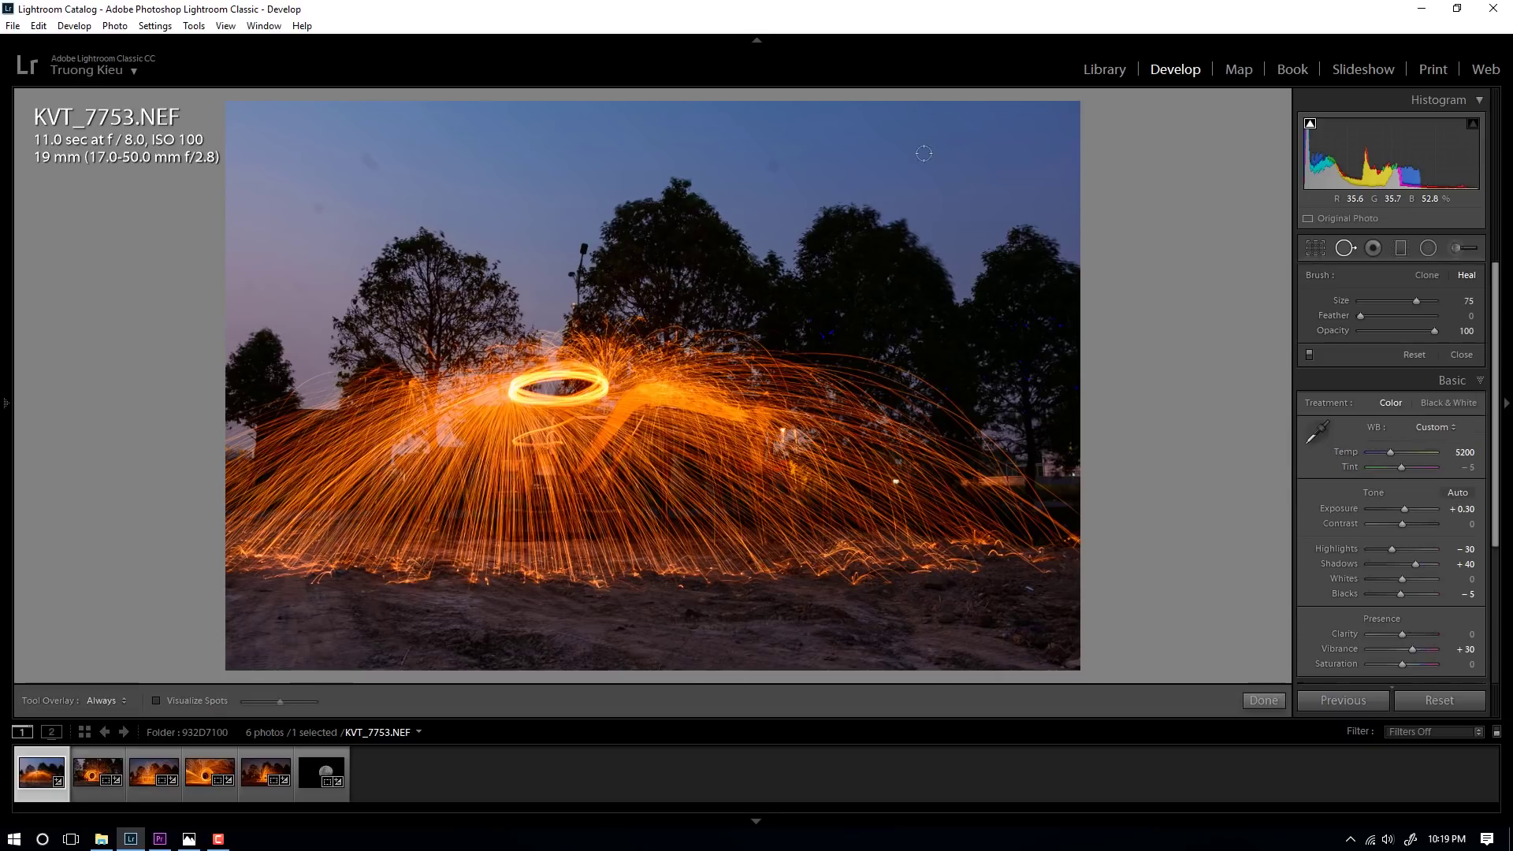
pyautogui.click(774, 164)
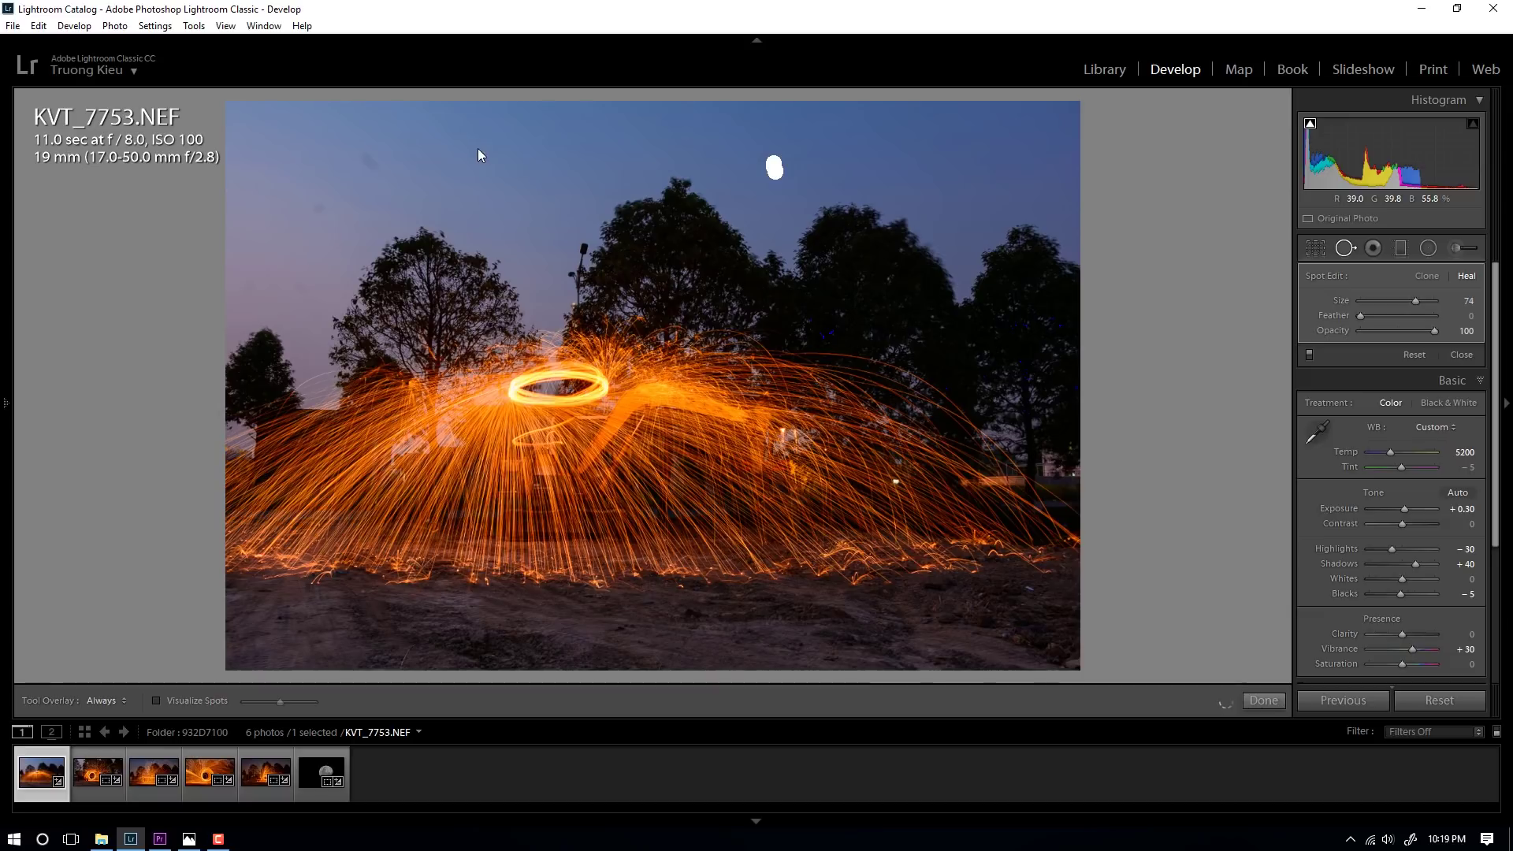
pyautogui.moveTo(365, 158); pyautogui.dragTo(373, 168)
pyautogui.moveTo(372, 169); pyautogui.dragTo(375, 171)
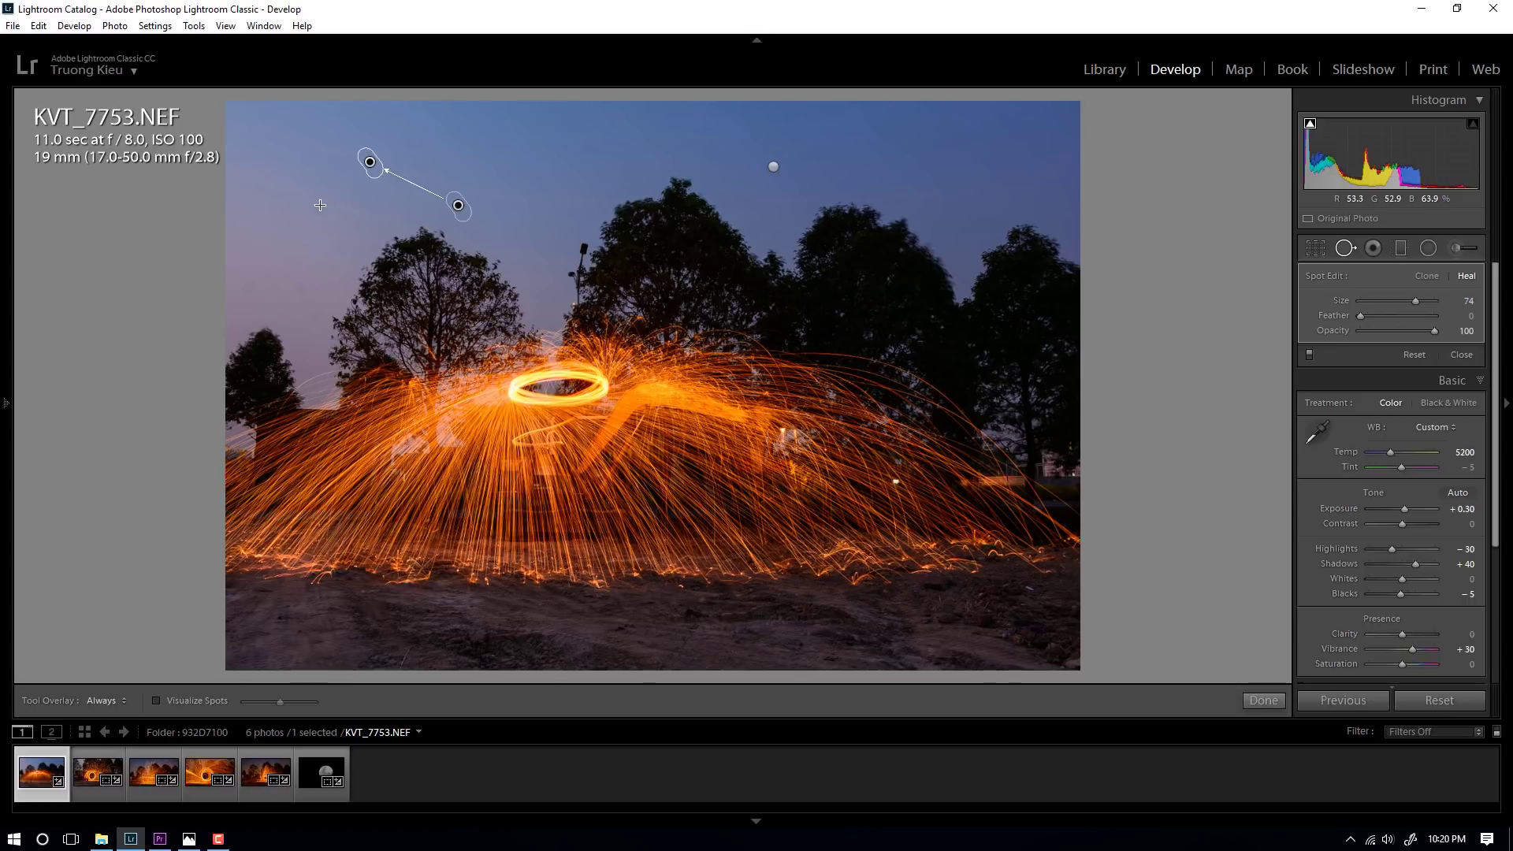
pyautogui.moveTo(321, 218); pyautogui.dragTo(320, 194)
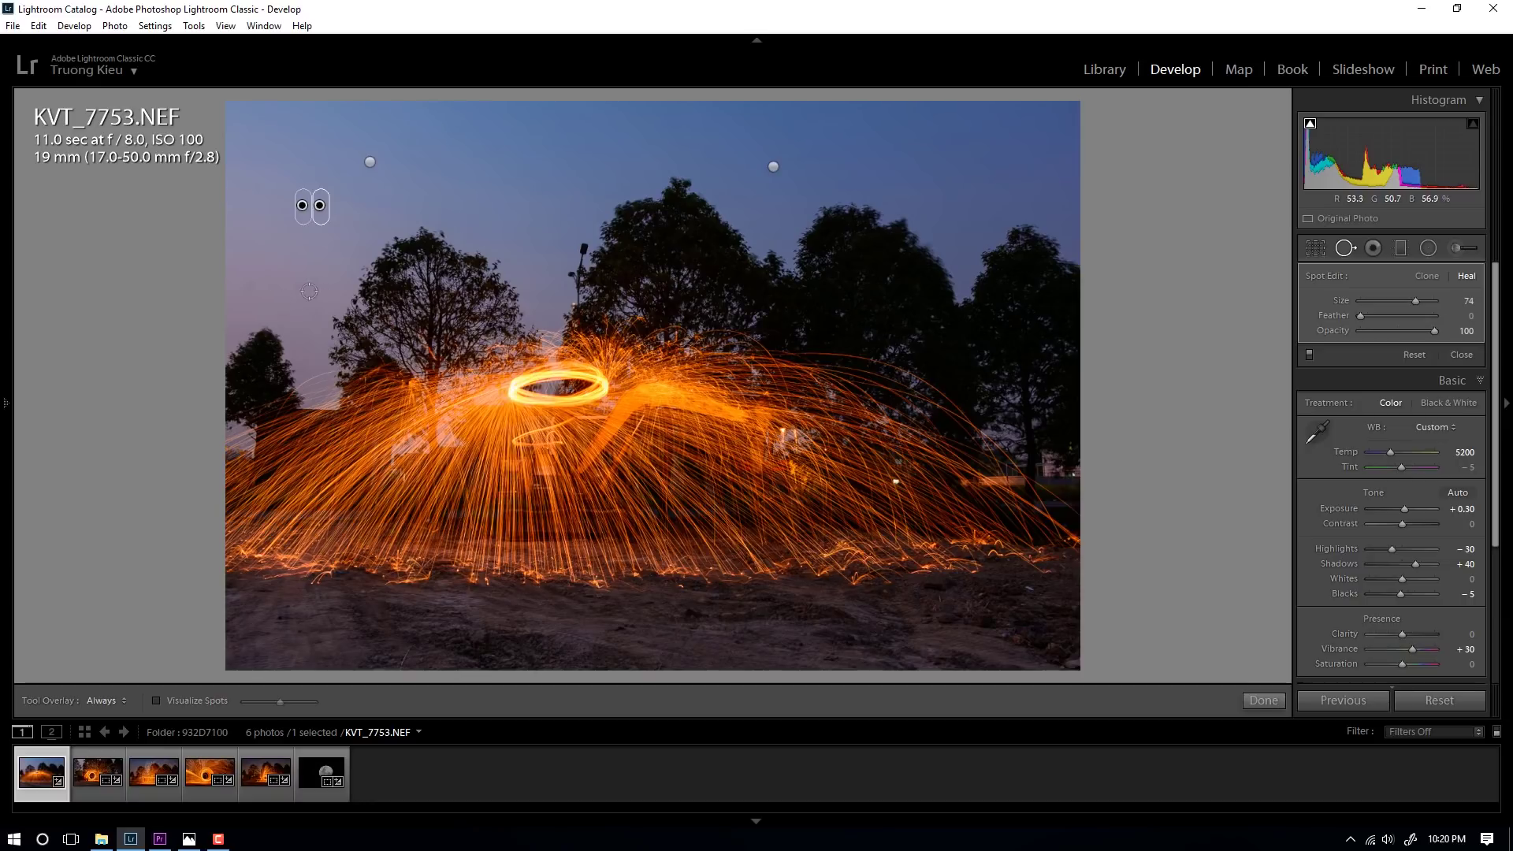
pyautogui.moveTo(261, 303); pyautogui.dragTo(251, 284)
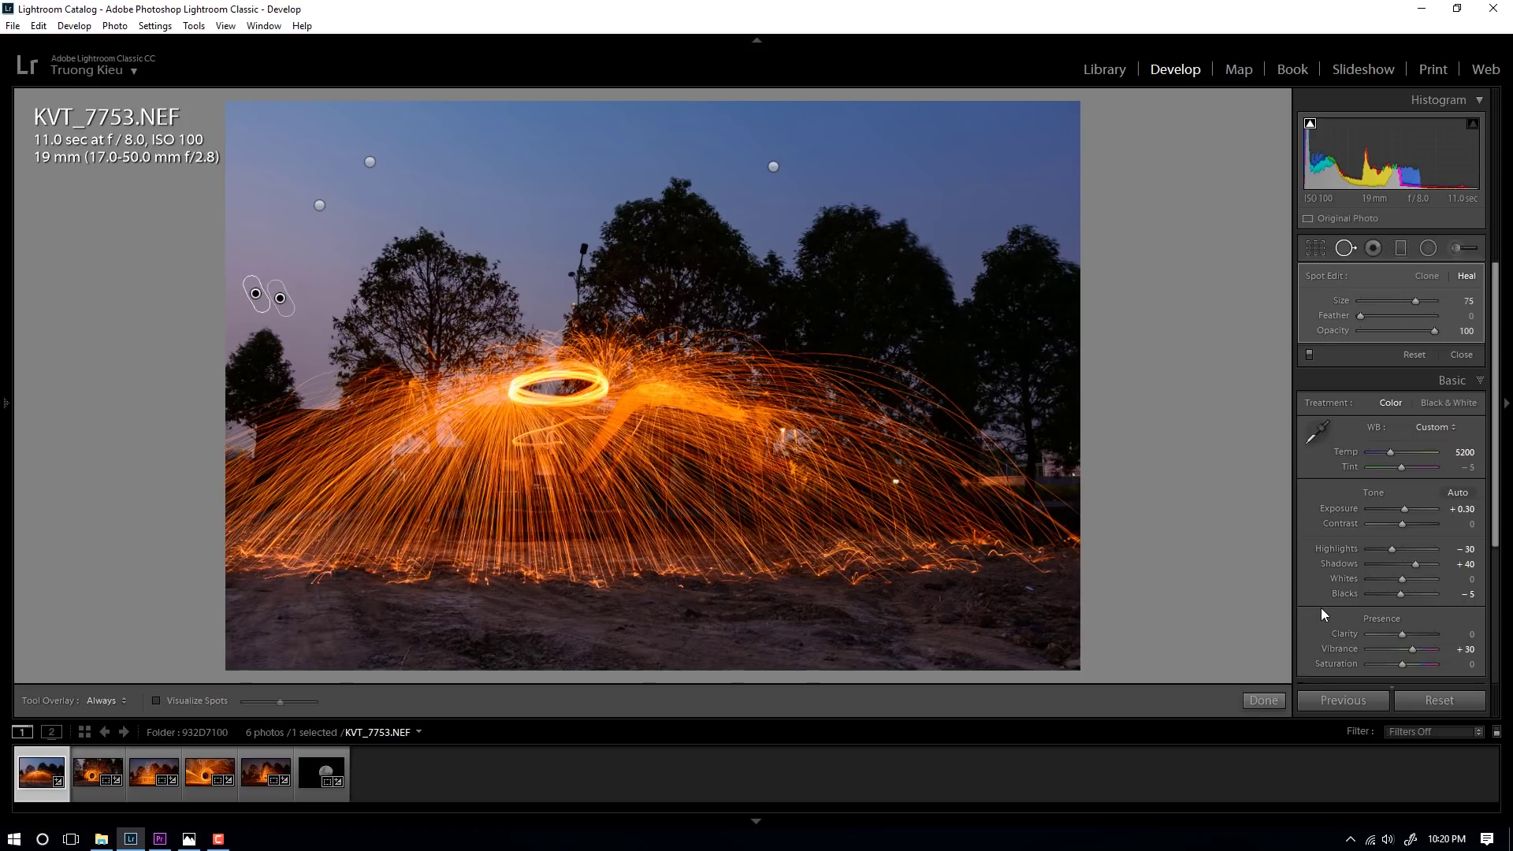
# Step: Crop the photo to a 16 x 9 aspect ratio, with the frame shifted slightly upward on the image
pyautogui.press('r')
pyautogui.click(1428, 304)
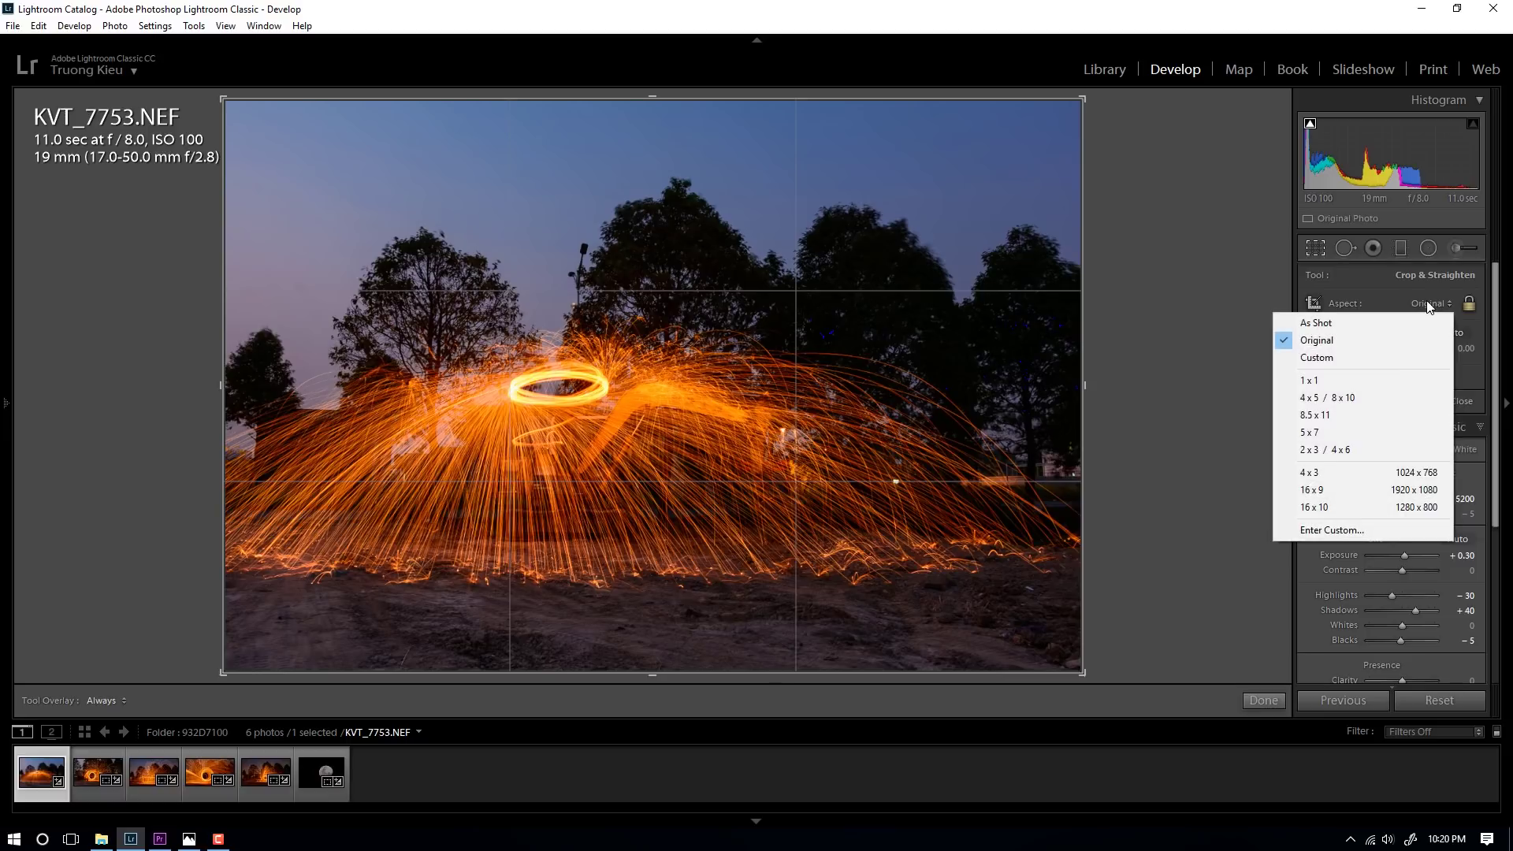
pyautogui.click(1377, 489)
pyautogui.moveTo(996, 355); pyautogui.dragTo(1006, 371)
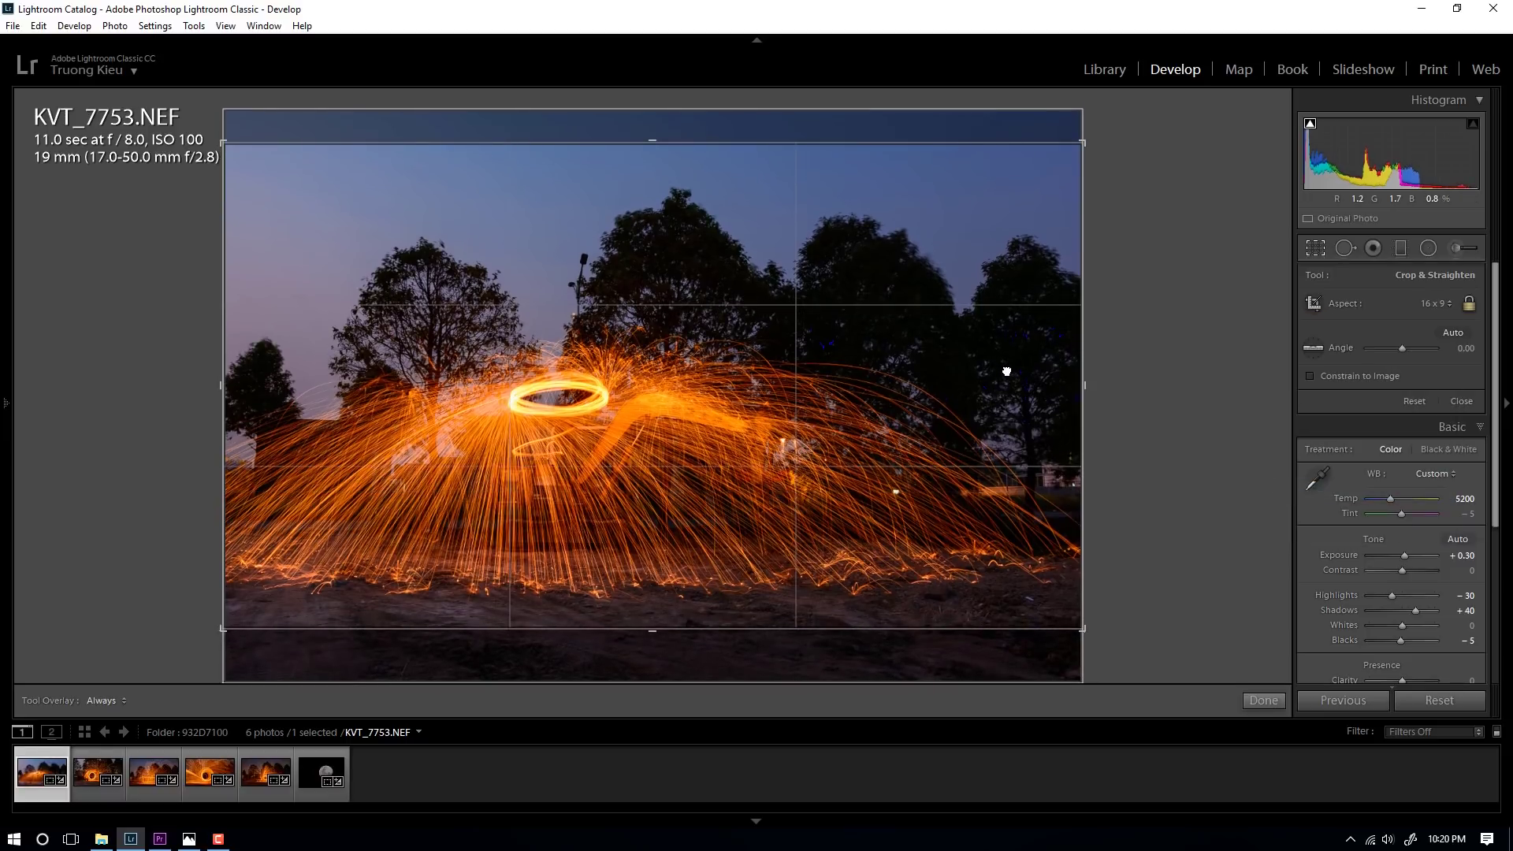
pyautogui.moveTo(1192, 533); pyautogui.dragTo(1189, 547)
pyautogui.press('Return')
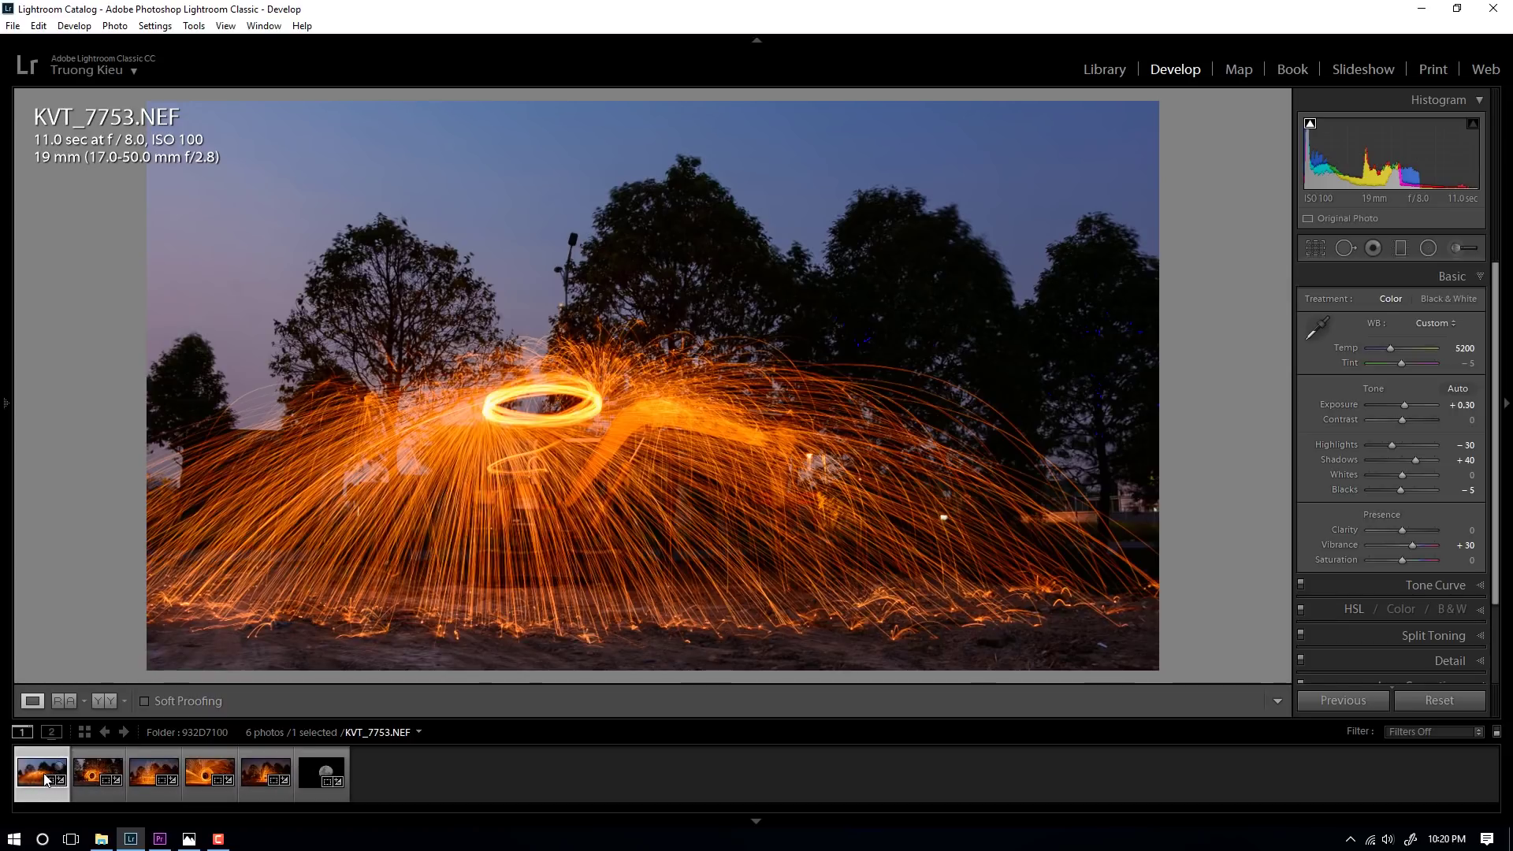
# Step: Synchronize the first photo's settings to the other four steel-wool photos, excluding Local Adjustments, Transform, Spot Removal and Crop
pyautogui.keyDown('ctrl'); pyautogui.click(98, 776); pyautogui.keyUp('ctrl')
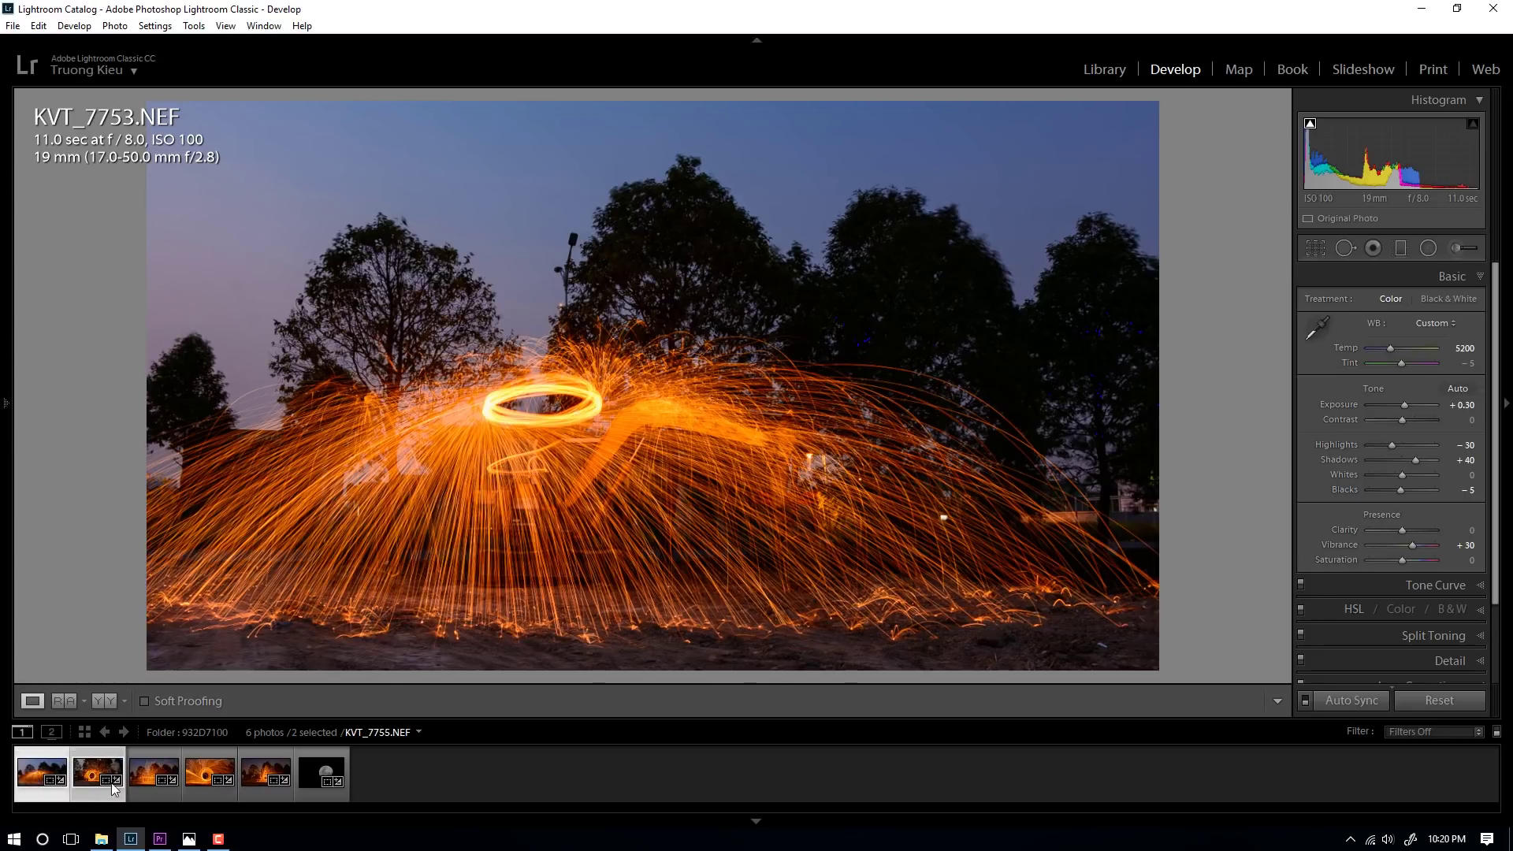
pyautogui.keyDown('ctrl'); pyautogui.click(170, 784); pyautogui.keyUp('ctrl')
pyautogui.keyDown('ctrl'); pyautogui.click(209, 776); pyautogui.keyUp('ctrl')
pyautogui.keyDown('ctrl'); pyautogui.click(266, 776); pyautogui.keyUp('ctrl')
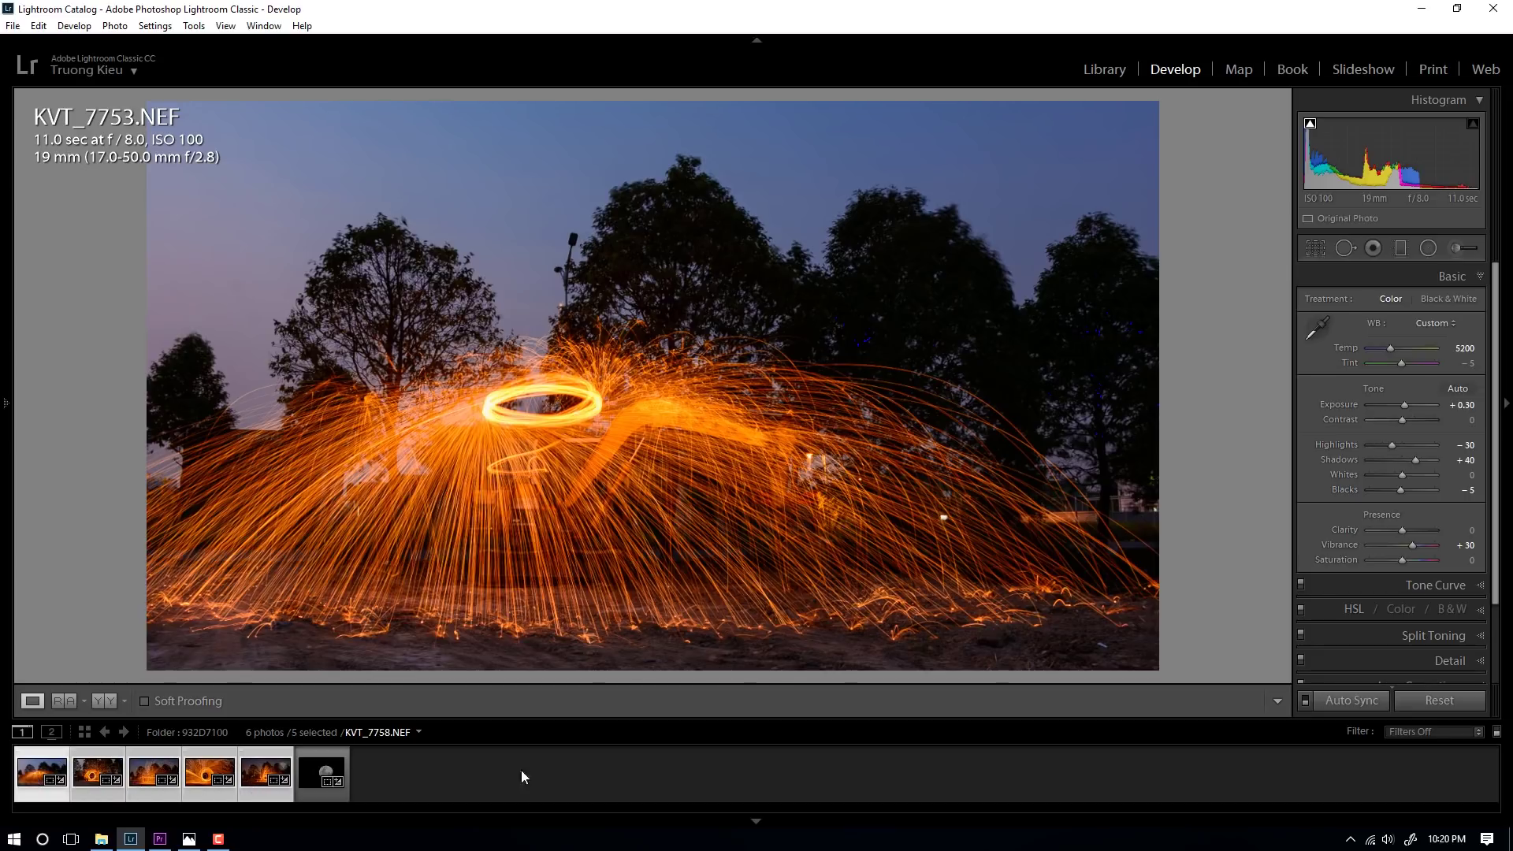
pyautogui.click(1349, 700)
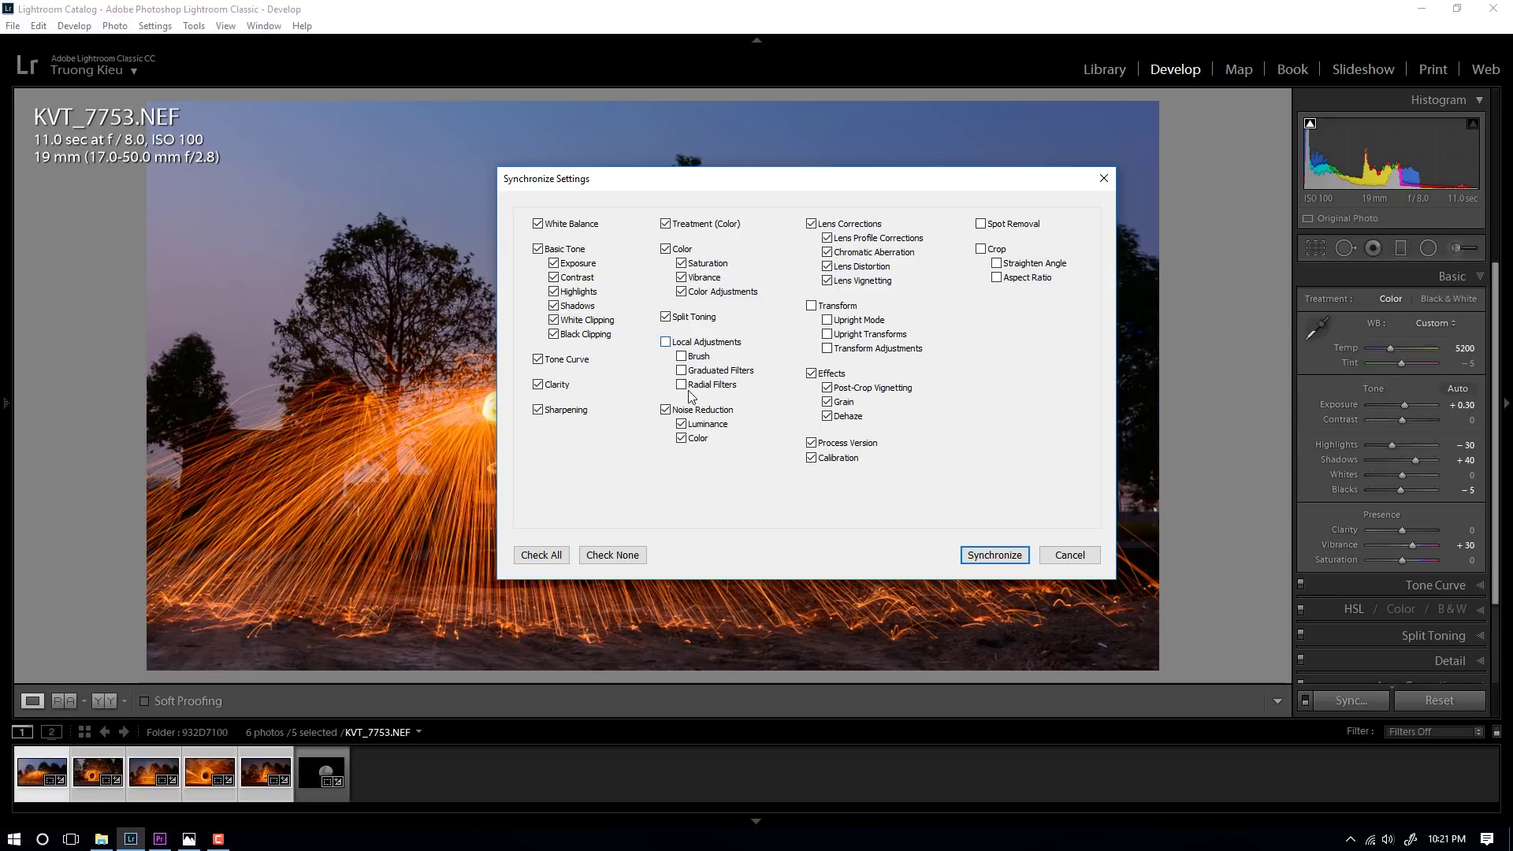
pyautogui.click(993, 553)
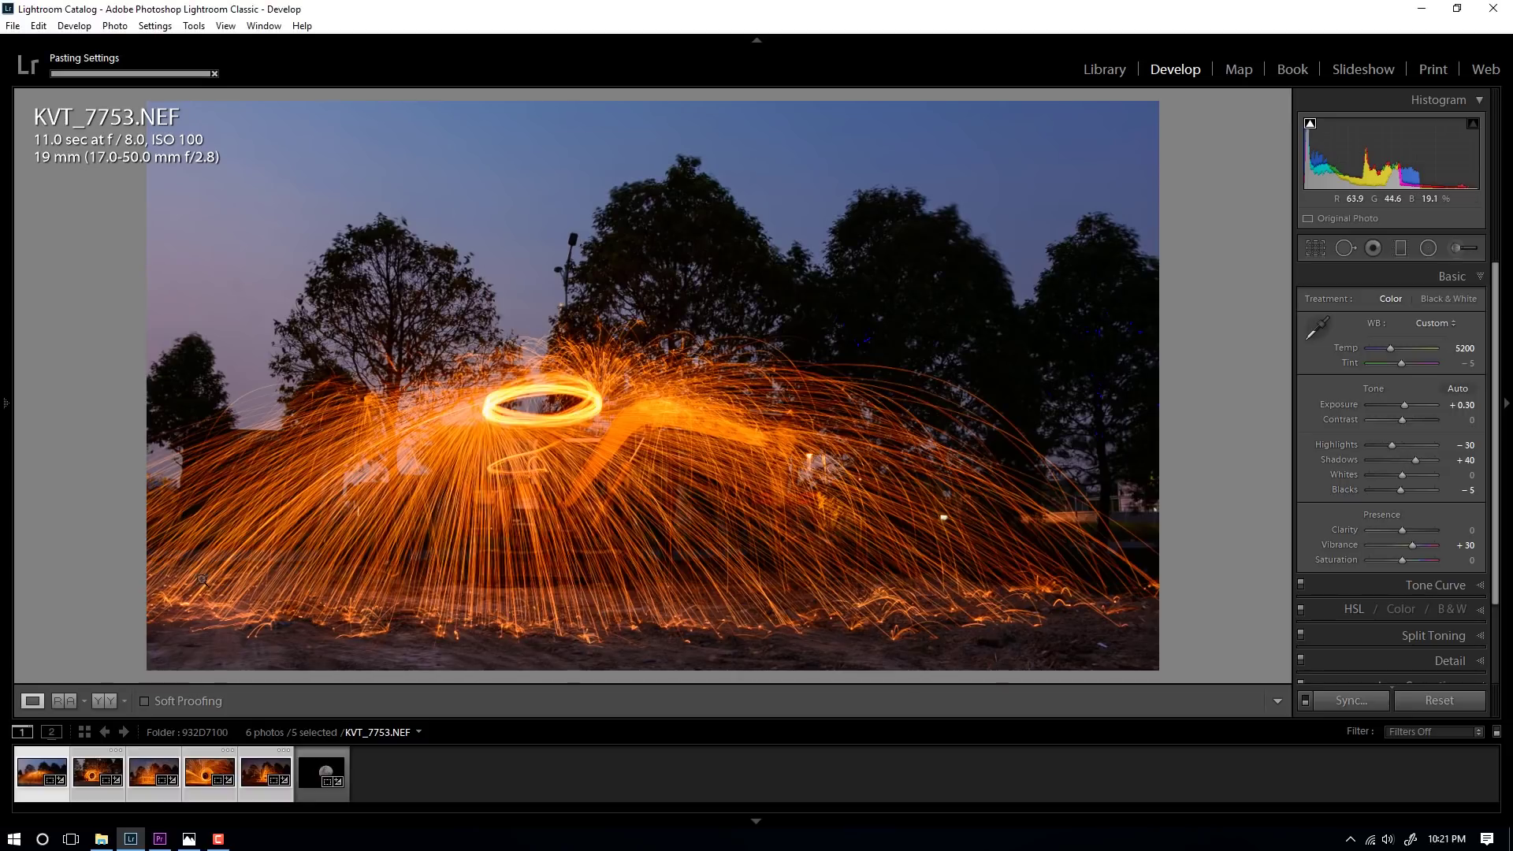
# Step: Review the synchronized steel-wool photos one by one, and display the moon photo KVT_7761.NEF
pyautogui.click(143, 784)
pyautogui.click(196, 788)
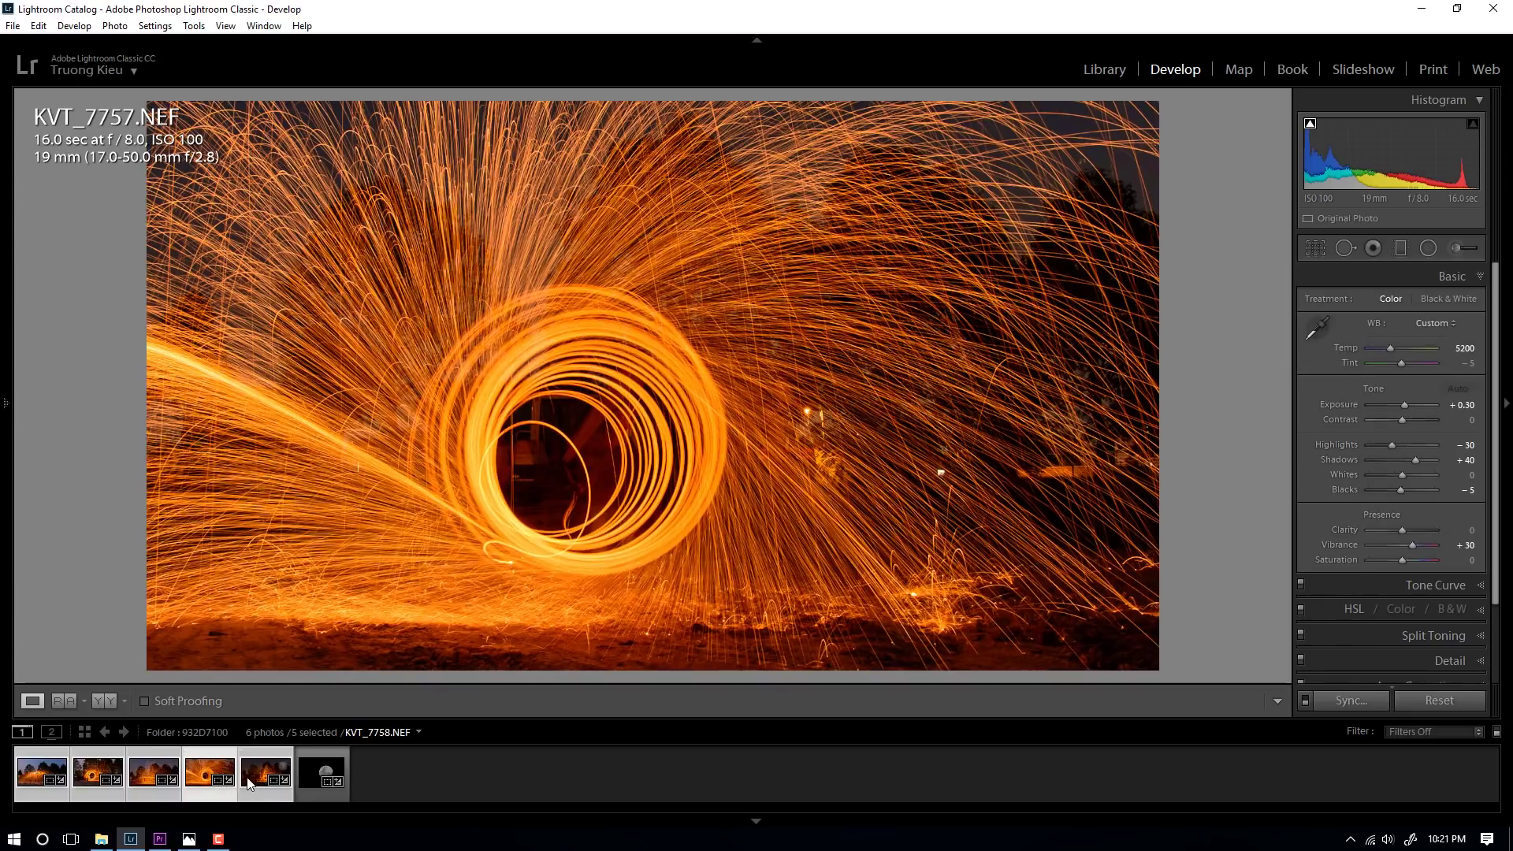
pyautogui.click(249, 781)
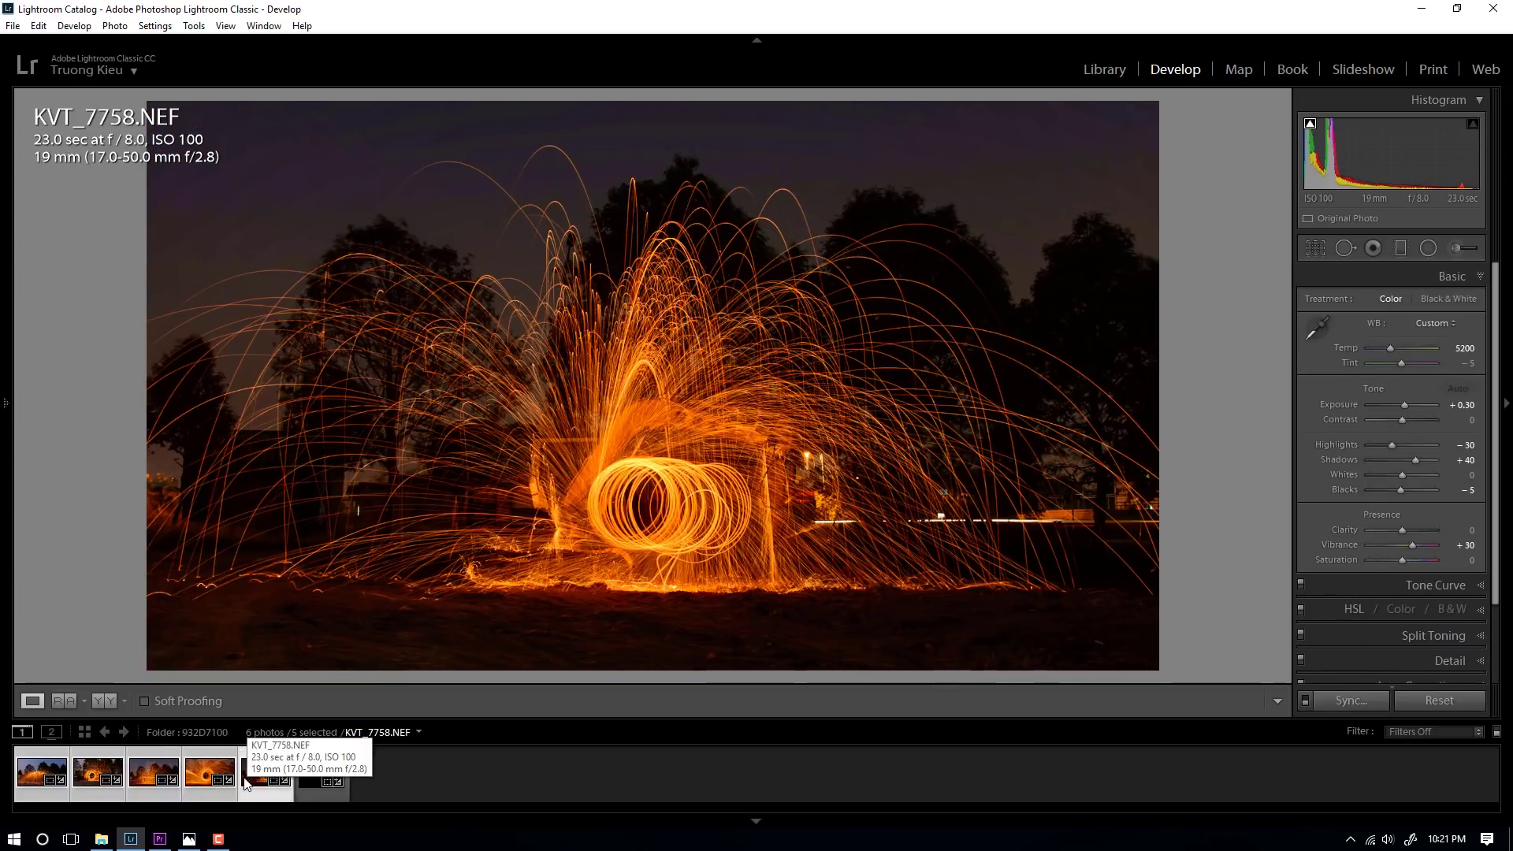
pyautogui.click(142, 778)
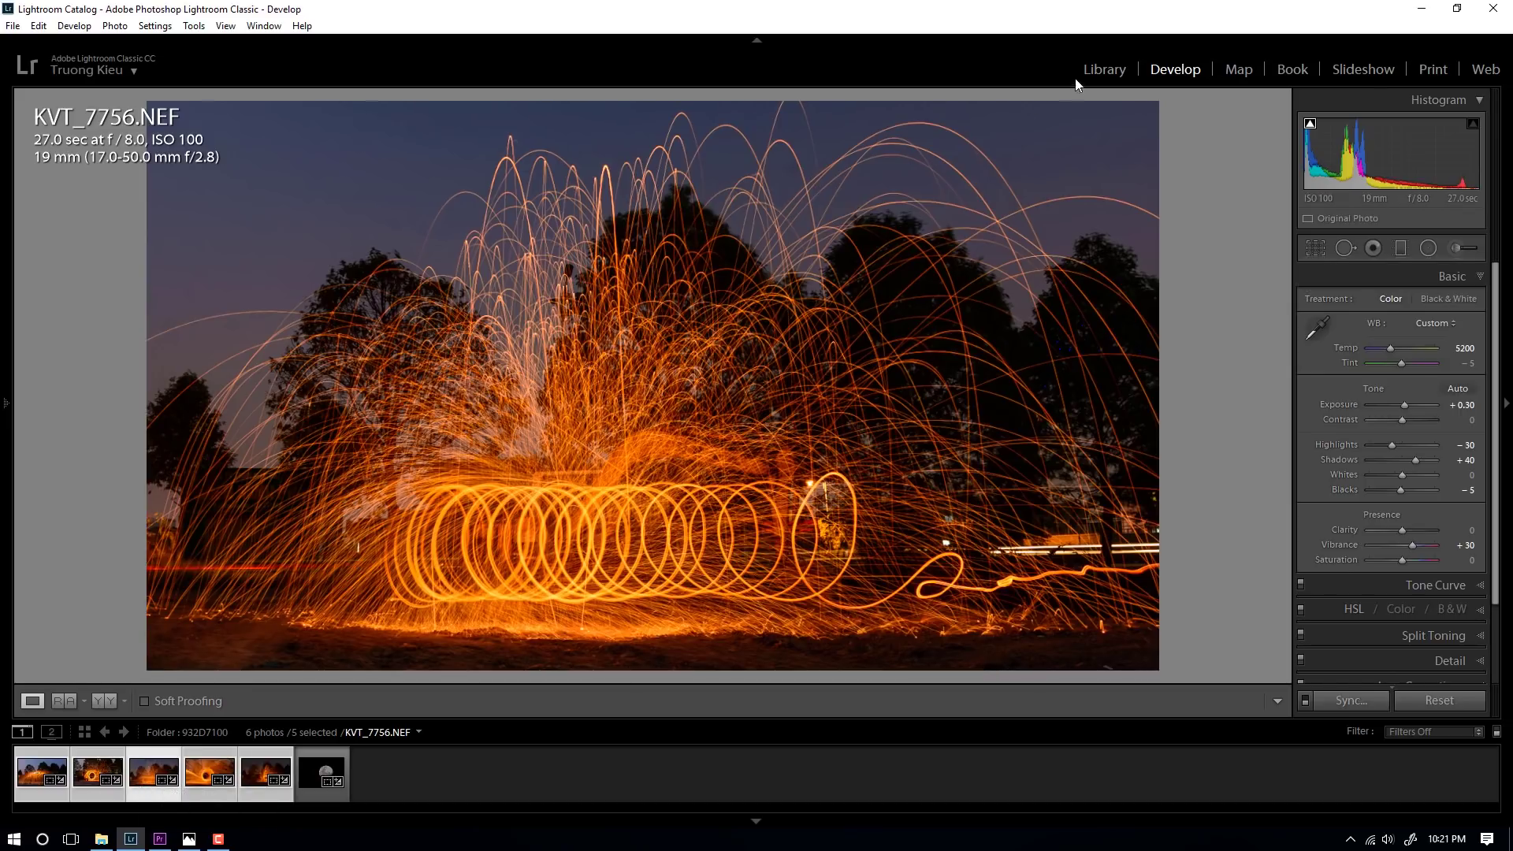
pyautogui.click(319, 770)
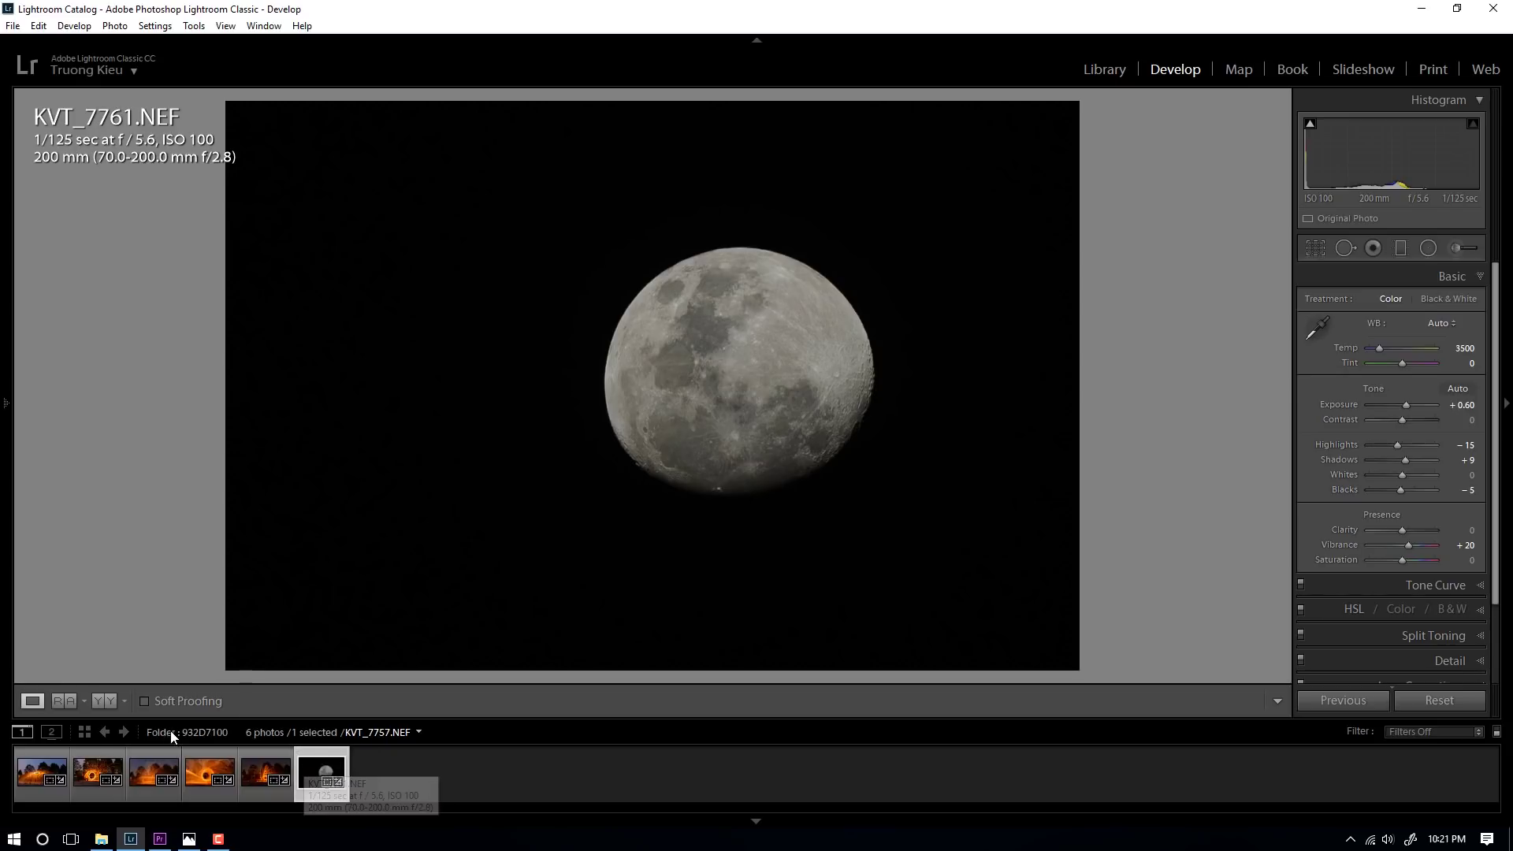